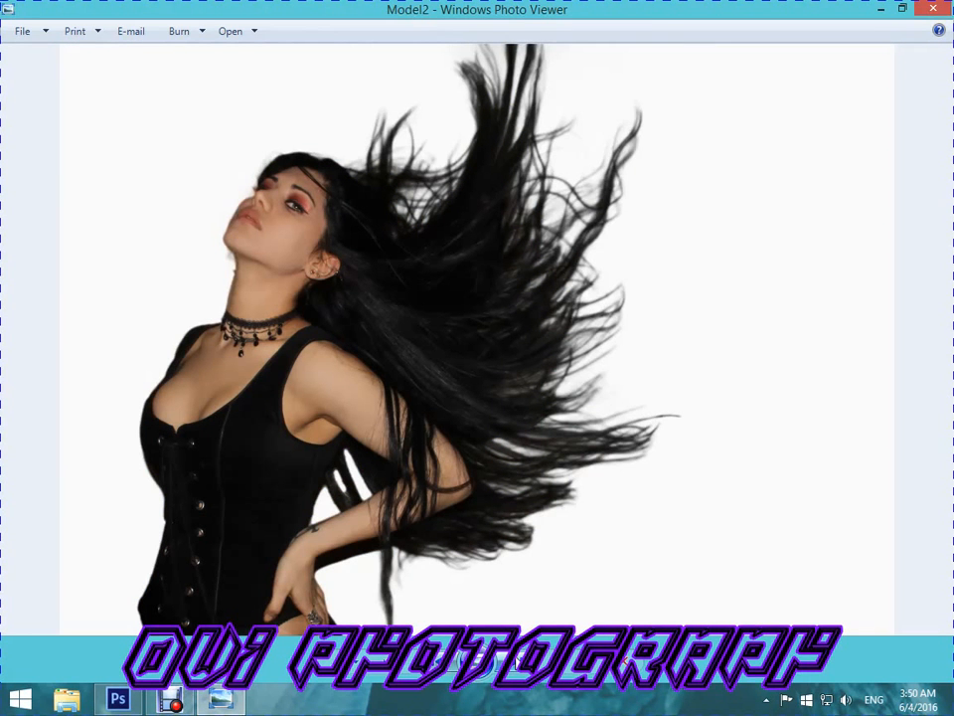
left_click(516, 663)
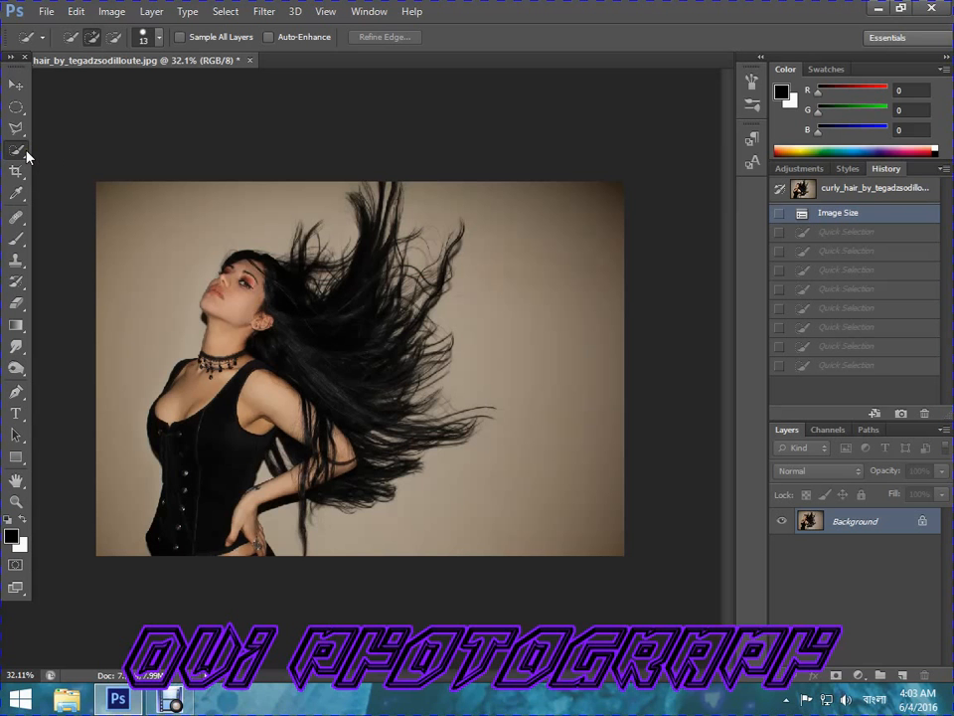
Step: Select the model's torso, face and the main mass of her hair with the Quick Selection tool
left_click_drag(224, 384, 212, 482)
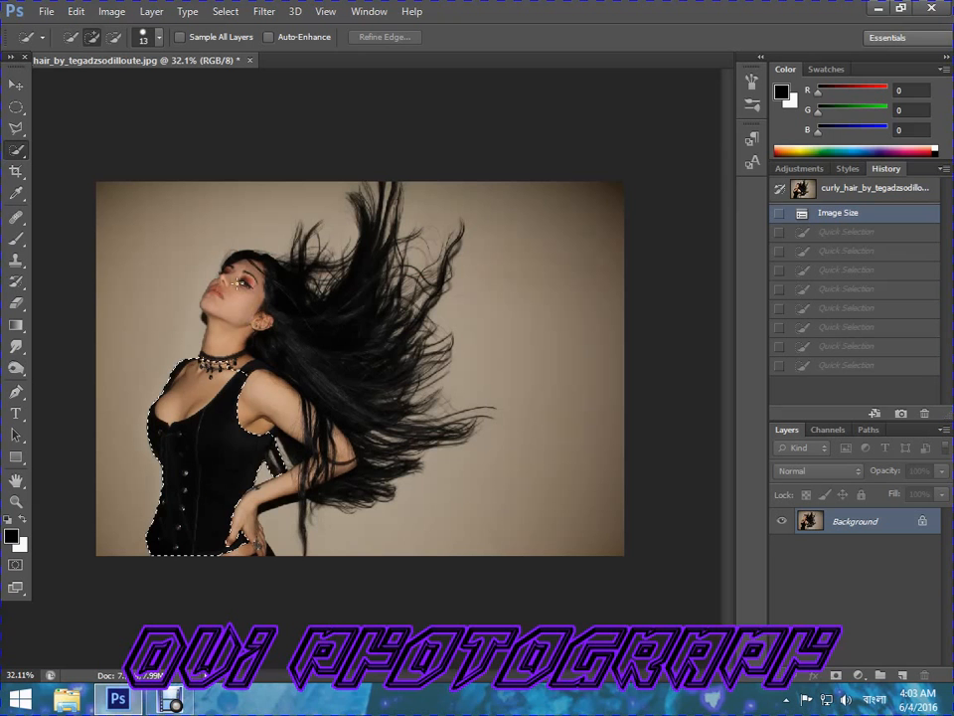
mouse_move(236, 282)
left_mouse_down()
mouse_move(239, 298)
mouse_move(245, 289)
mouse_move(298, 348)
left_mouse_up()
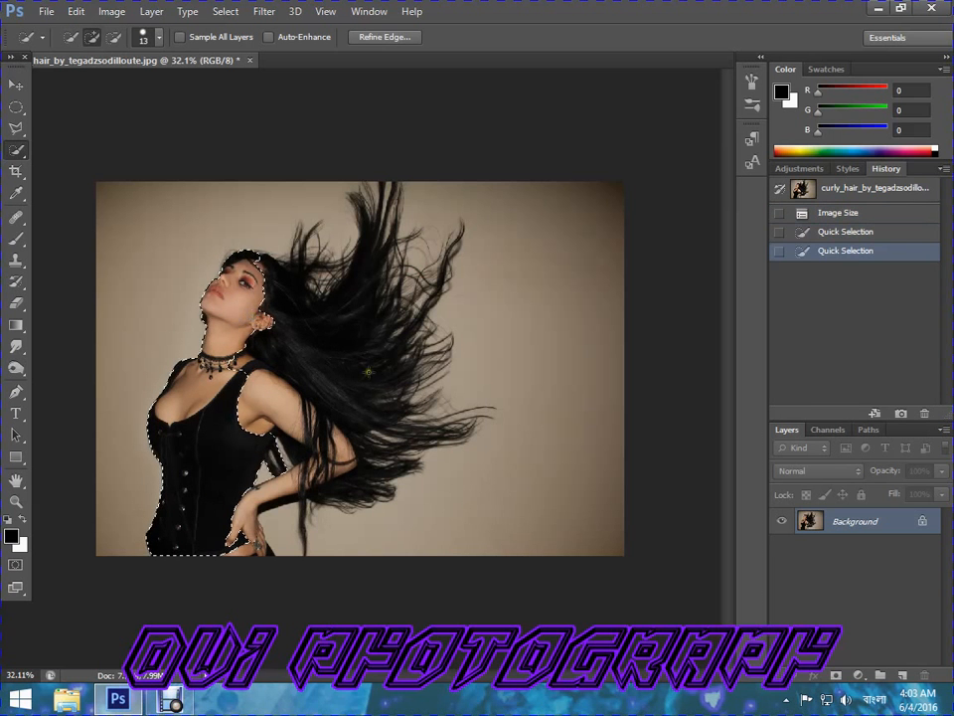
mouse_move(361, 423)
left_mouse_down()
mouse_move(343, 318)
mouse_move(370, 223)
mouse_move(379, 255)
left_mouse_up()
mouse_move(366, 211)
left_mouse_down()
mouse_move(359, 205)
mouse_move(328, 428)
left_mouse_up()
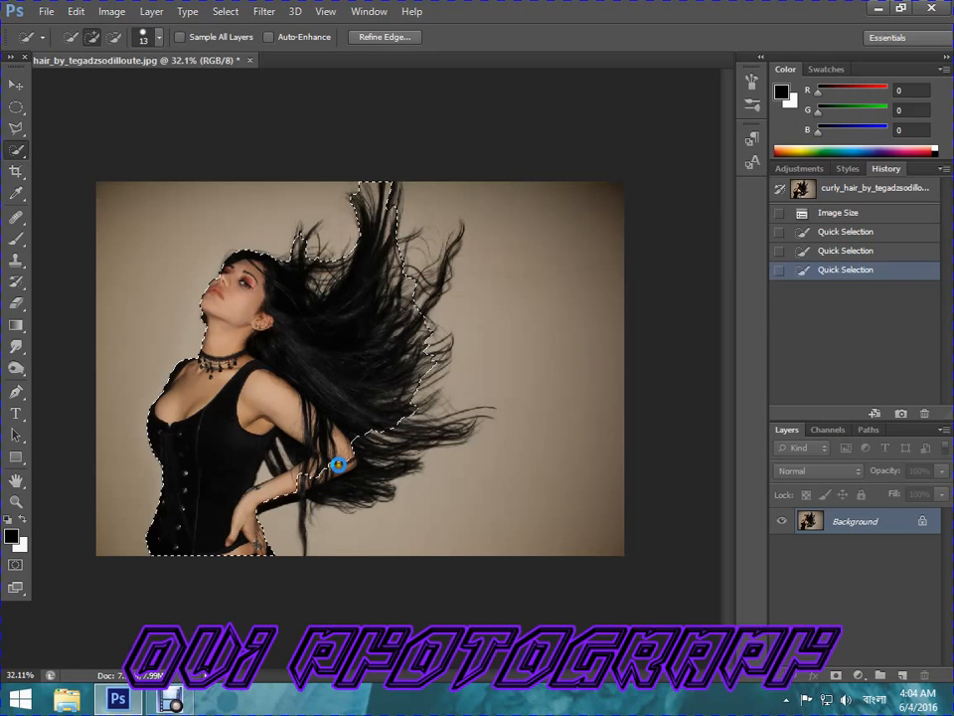
Step: Extend the quick selection over the outer hair strands, the lower hair and the strand hanging behind the elbow
left_click_drag(384, 348, 431, 283)
left_click(430, 283)
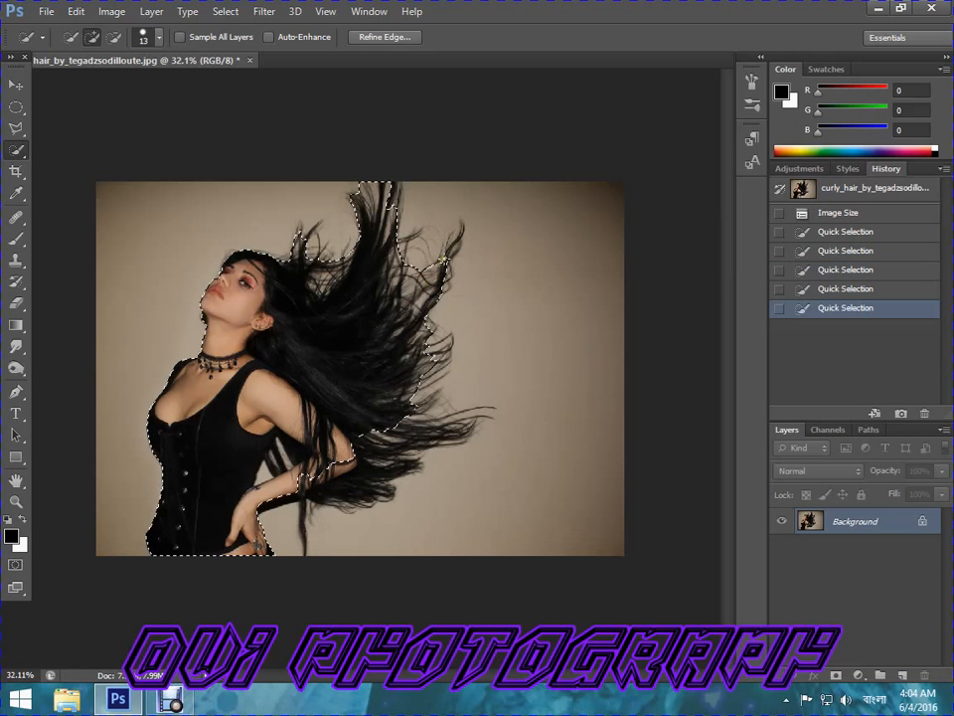
left_click(405, 238)
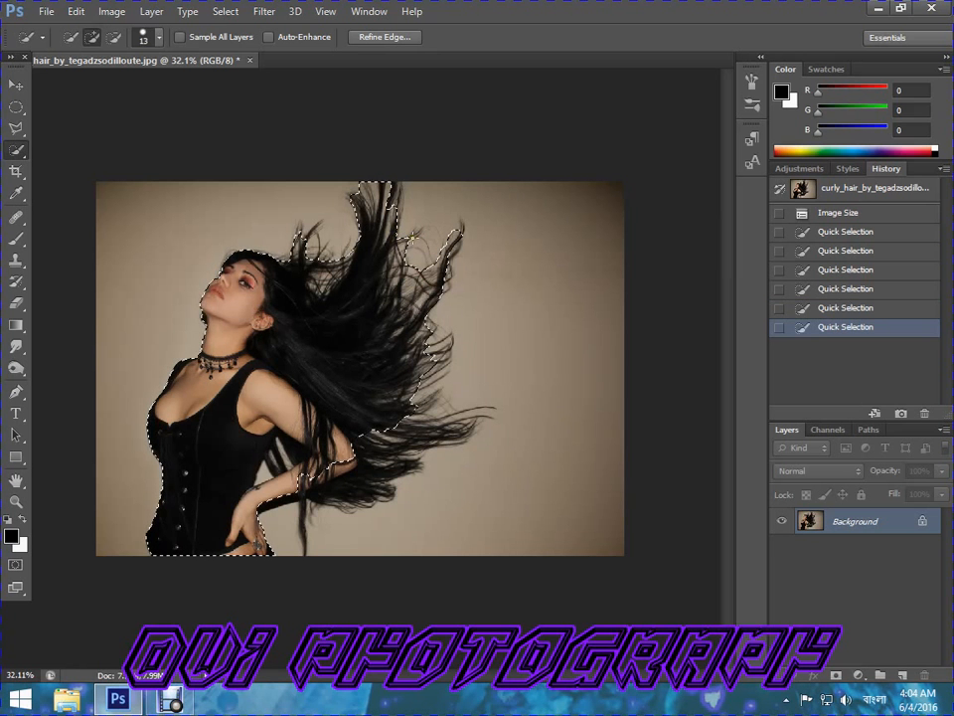
left_click(410, 235)
left_click_drag(366, 466, 366, 482)
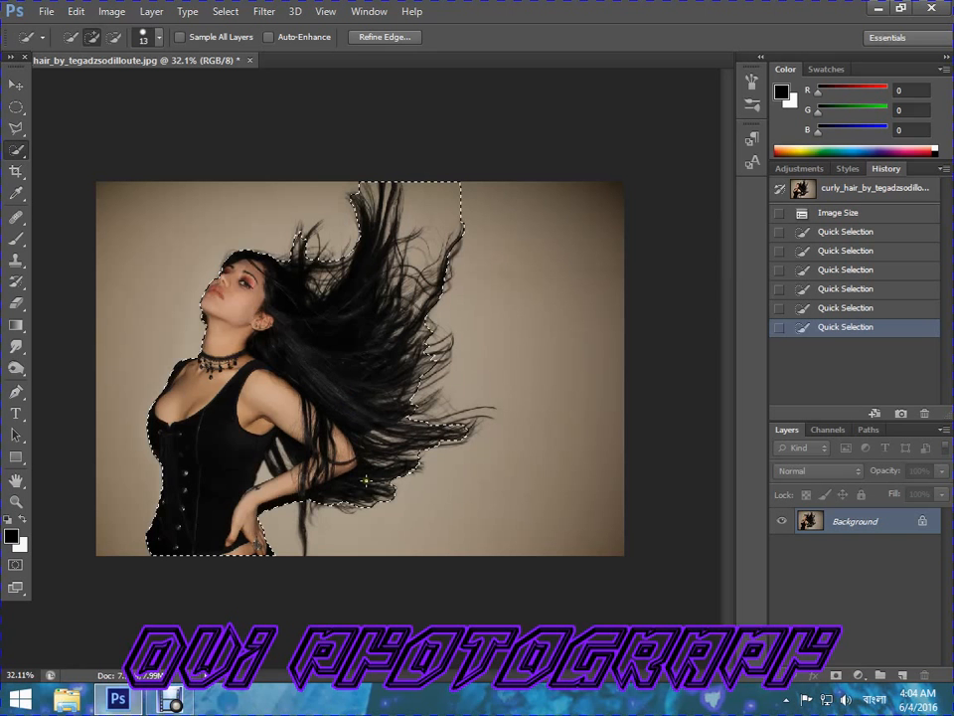
left_click(312, 499)
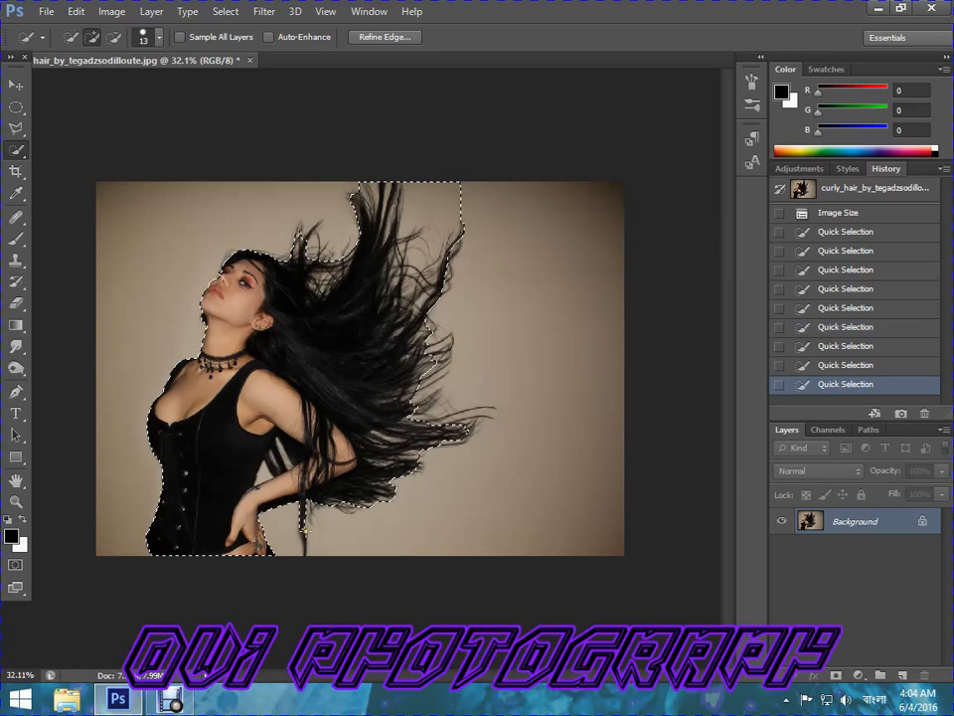
left_click(306, 552)
Step: Add the rest of the hanging strand and the wispy hair tips beneath the elbow to the selection
scroll(302, 491, "up", 9)
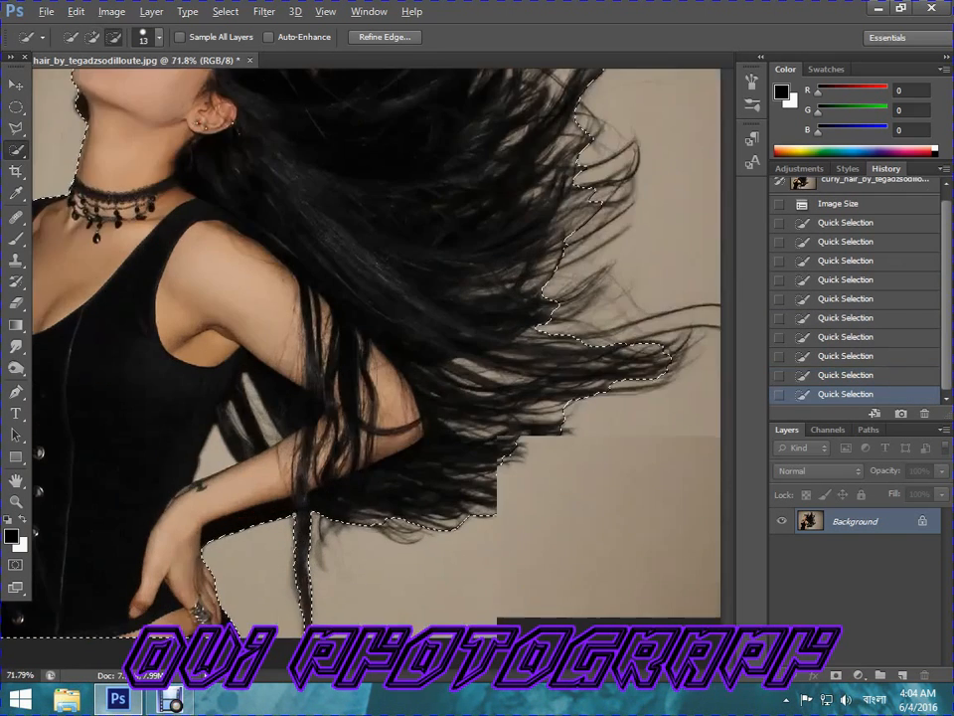
scroll(300, 537, "up", 2)
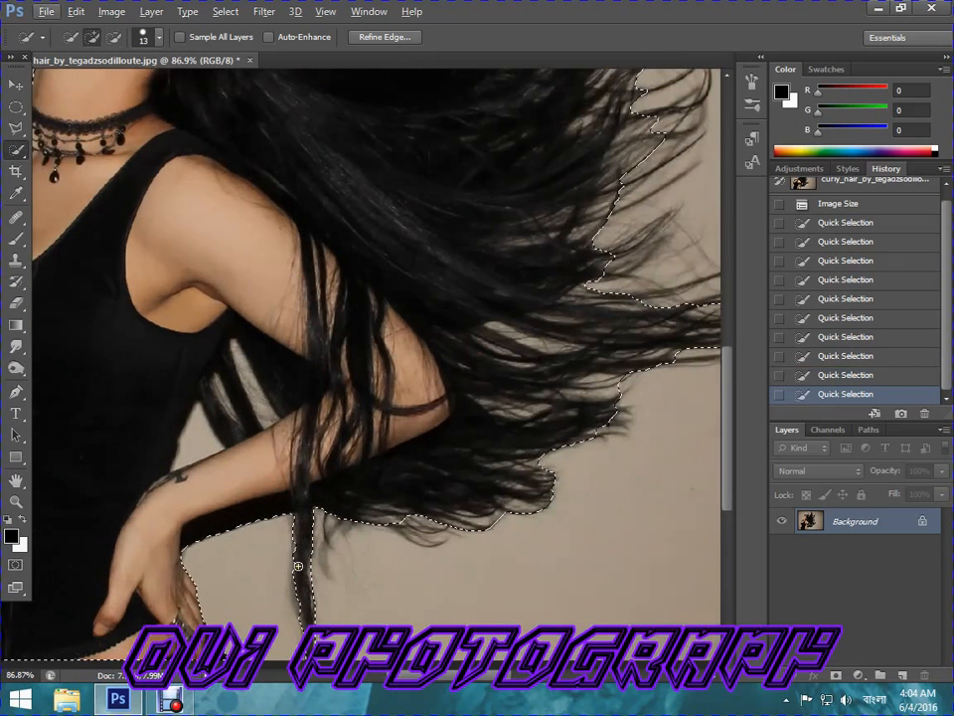
left_click(294, 618)
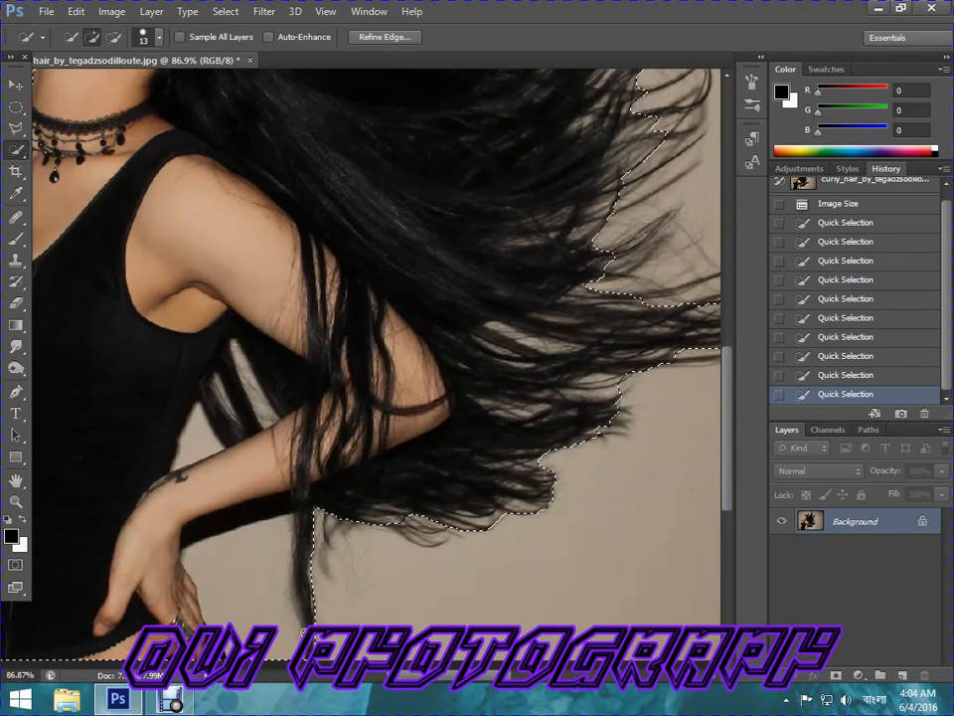
left_click(341, 520)
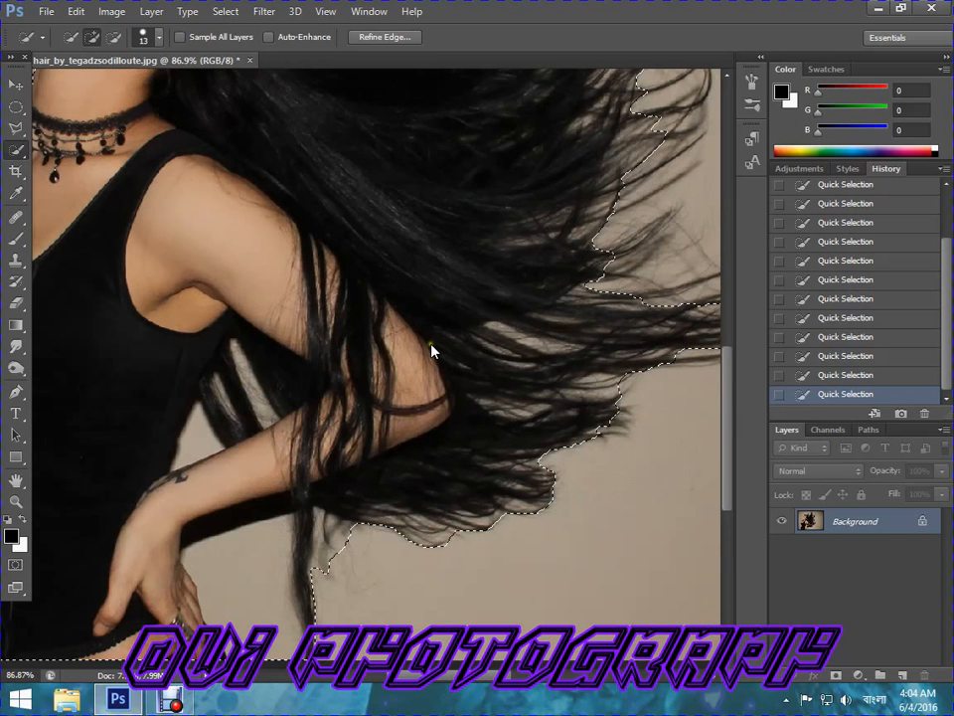
Step: Add the loose strands along the hair's outer edge and the small upright tuft above the head to the selection
scroll(557, 303, "right", 3)
scroll(503, 313, "right", 3)
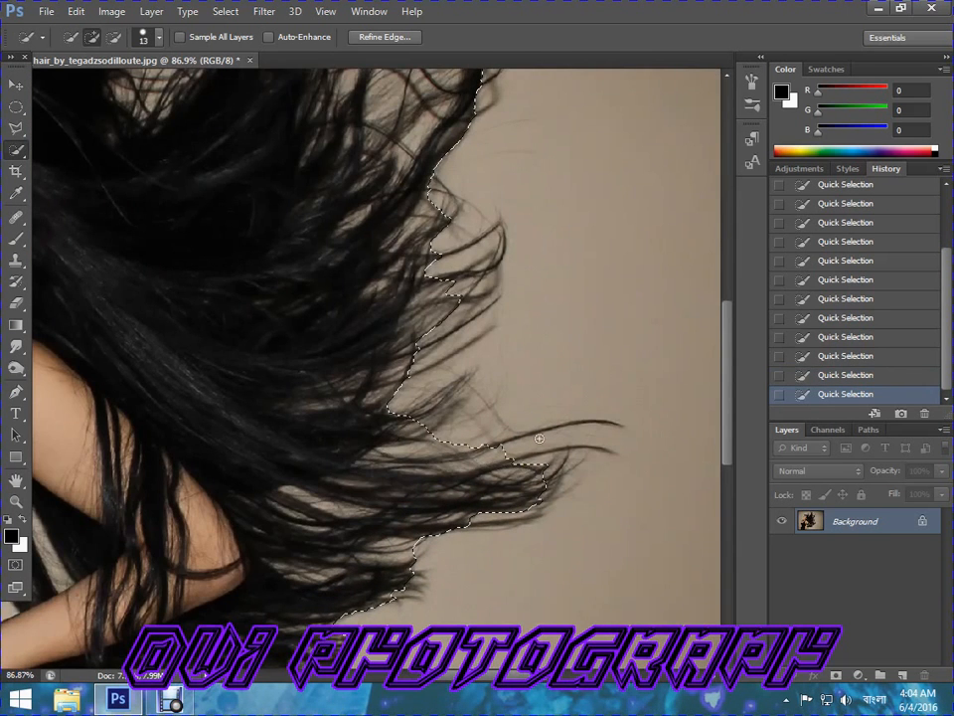
left_click(445, 410)
left_click(445, 409)
left_click_drag(421, 183, 505, 470)
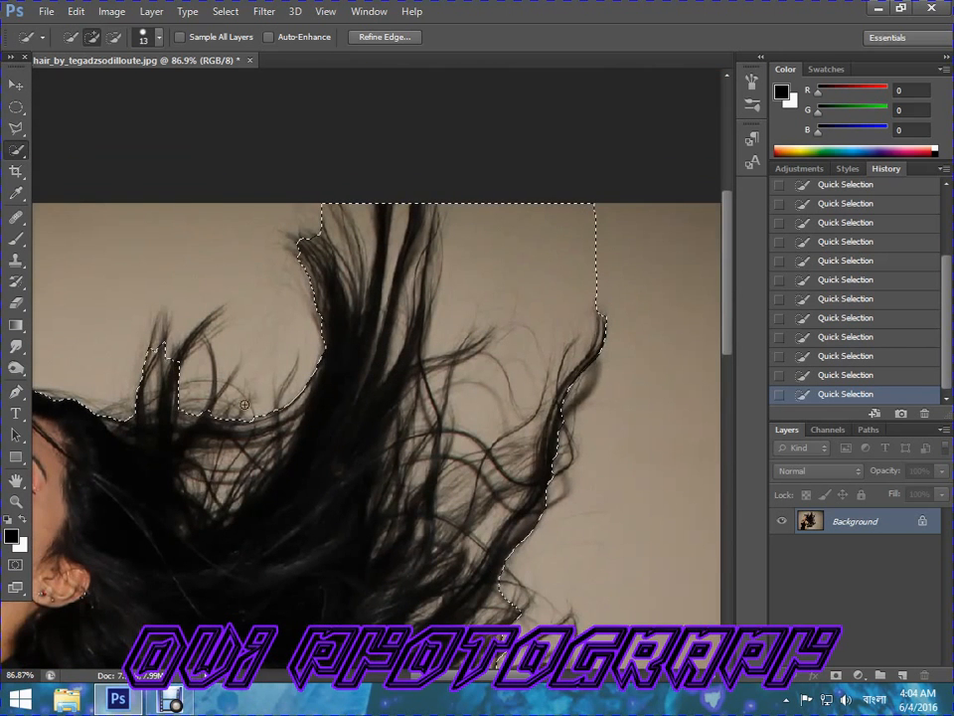
mouse_move(174, 351)
left_mouse_down()
mouse_move(201, 319)
mouse_move(163, 320)
left_mouse_up()
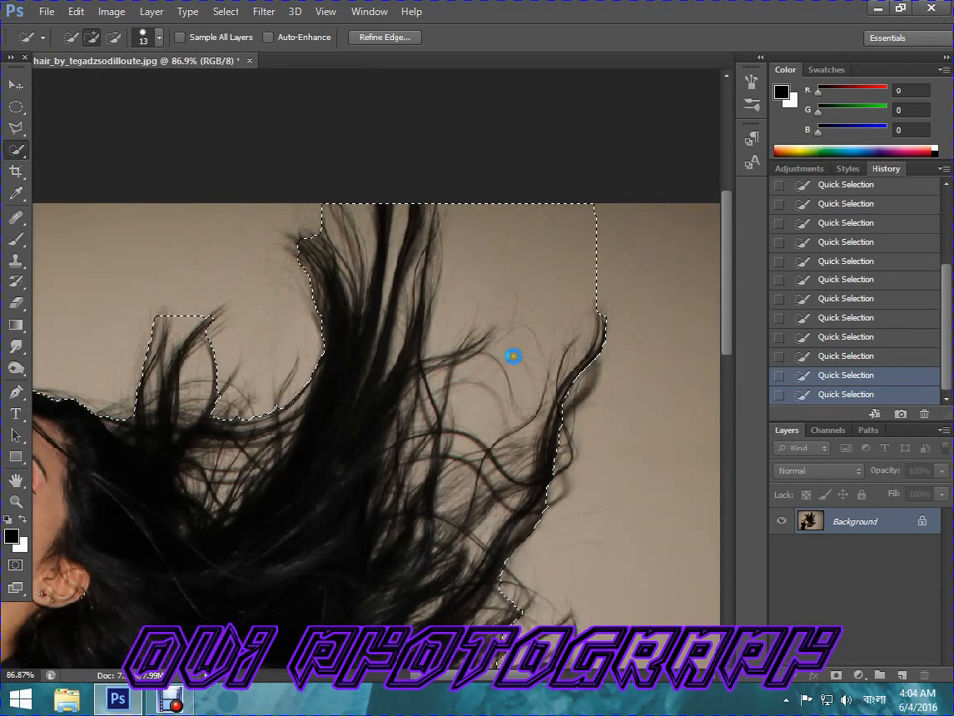
Step: Subtract the large background patch between the upper hair strands from the selection
key("alt")
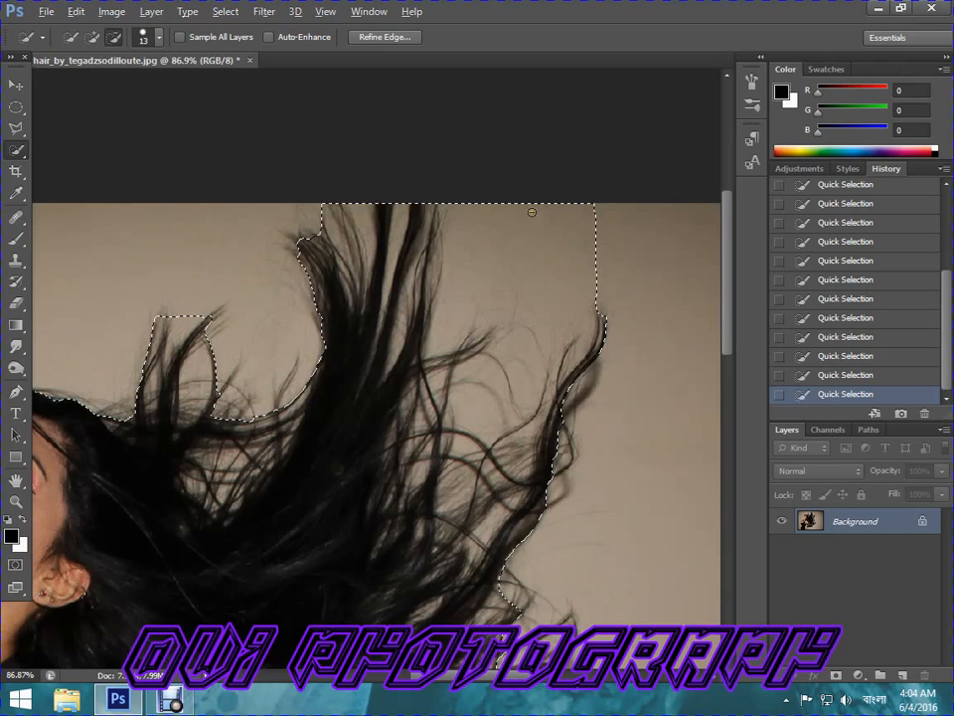
left_click_drag(524, 207, 528, 266)
mouse_move(585, 295)
left_mouse_down()
mouse_move(537, 337)
mouse_move(518, 337)
mouse_move(522, 367)
left_mouse_up()
mouse_move(602, 285)
left_mouse_down()
mouse_move(603, 260)
mouse_move(611, 266)
left_mouse_up()
Step: Subtract the background gaps between the torso, the bent arm and the hair from the selection
left_click_drag(409, 410, 233, 134)
left_click_drag(238, 422, 356, 174)
left_click_drag(147, 566, 312, 380)
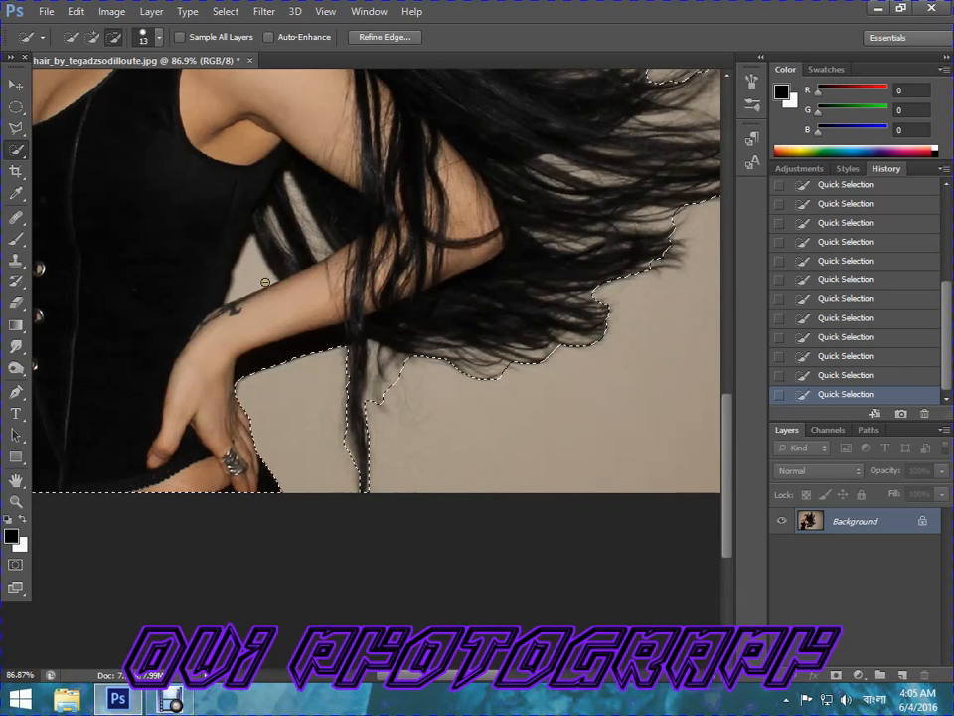
mouse_move(250, 260)
left_mouse_down()
mouse_move(297, 194)
mouse_move(306, 214)
left_mouse_up()
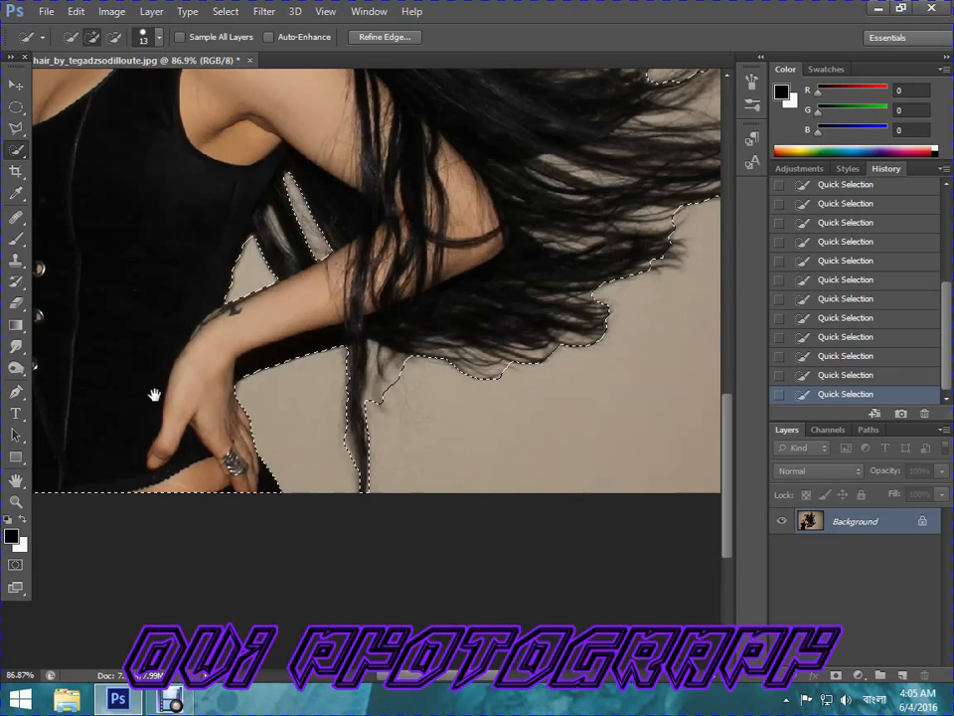
Step: Subtract the leftover background beside the tall upper hair strands from the selection
left_click_drag(138, 414, 466, 616)
scroll(236, 466, "down", 3)
scroll(235, 467, "down", 2)
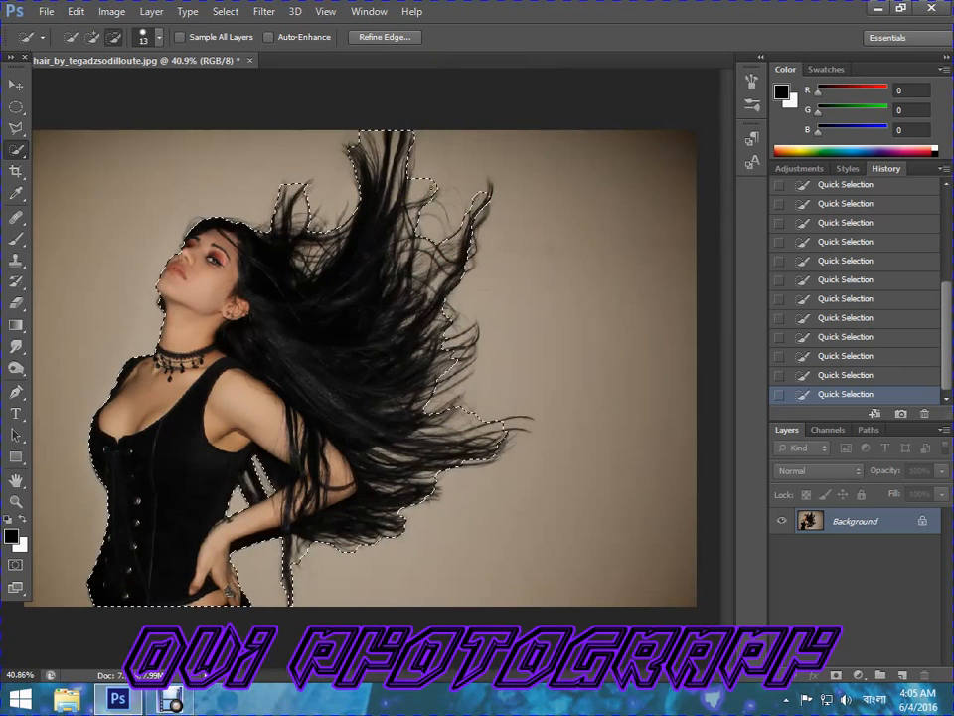
left_click(417, 190, "alt")
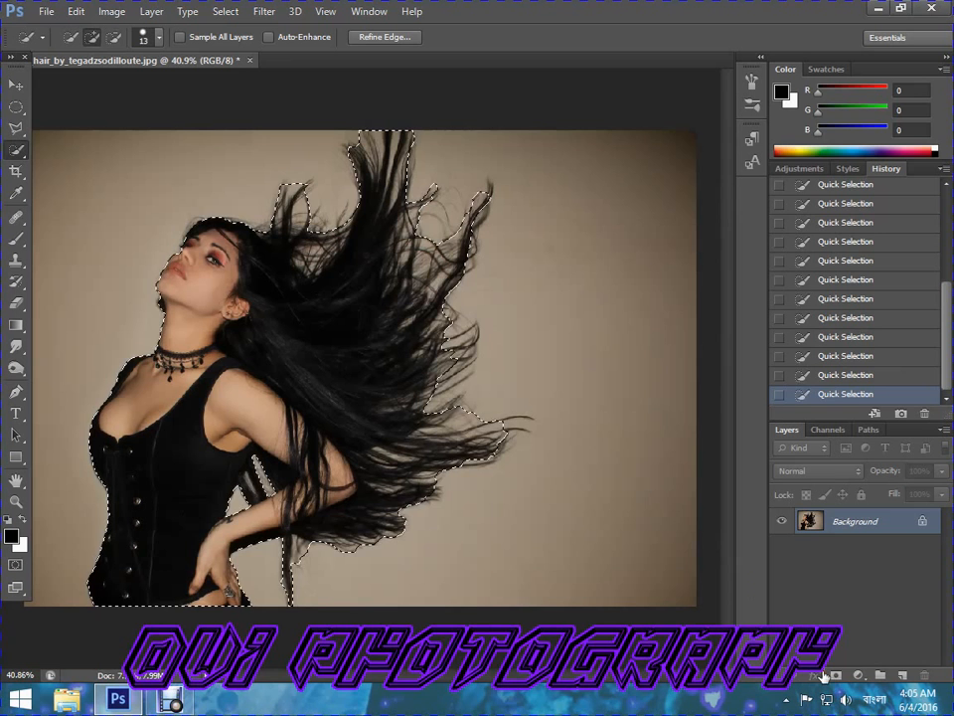
Step: Turn the selection into a layer mask on the photo and open Refine Mask for it
left_click(837, 676)
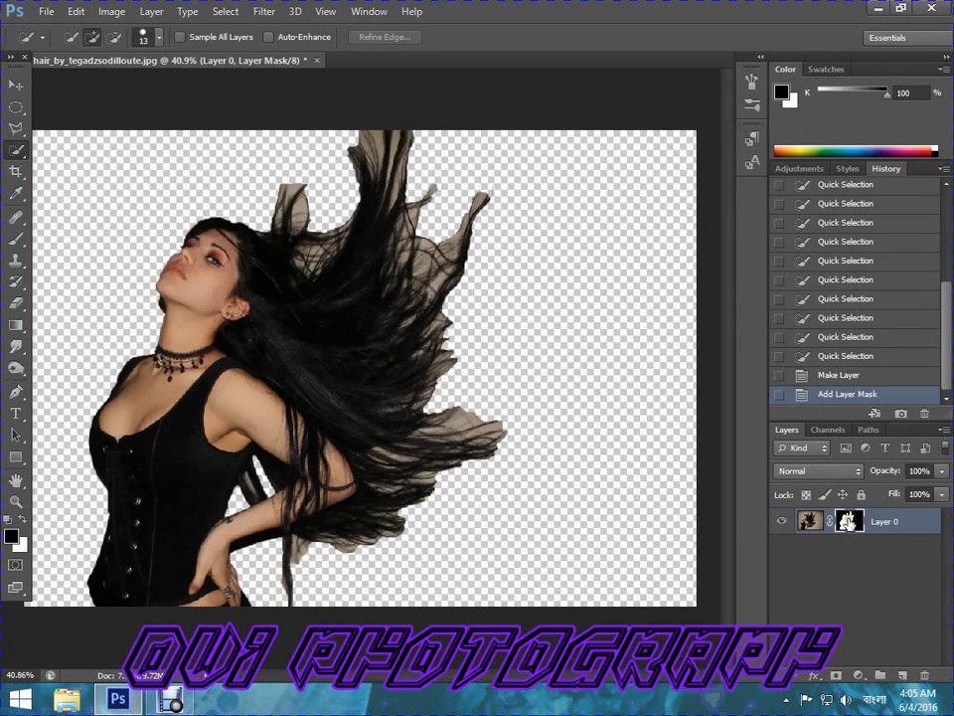
right_click(844, 525)
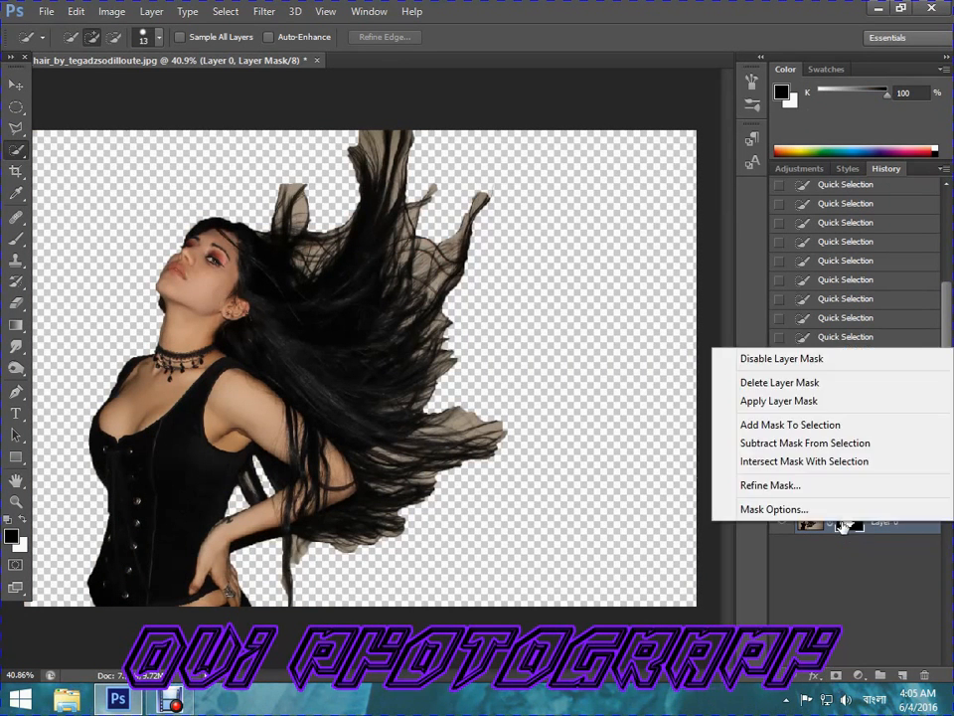
left_click(785, 492)
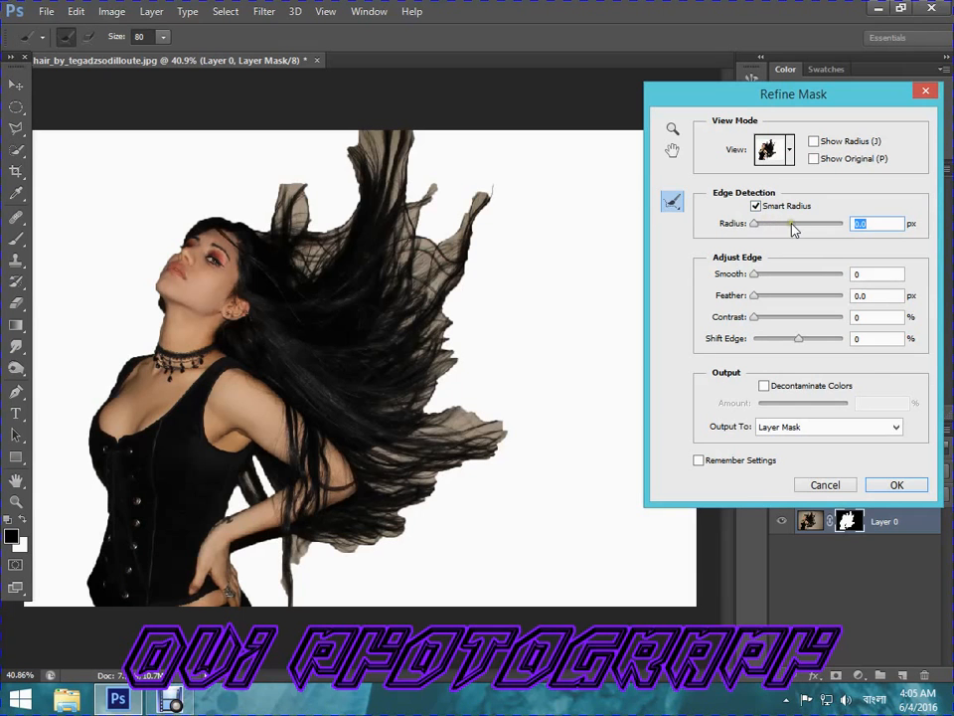
Step: Set the edge detection radius to 93.3 px and enable Decontaminate Colors at 61%
left_click_drag(752, 228, 832, 232)
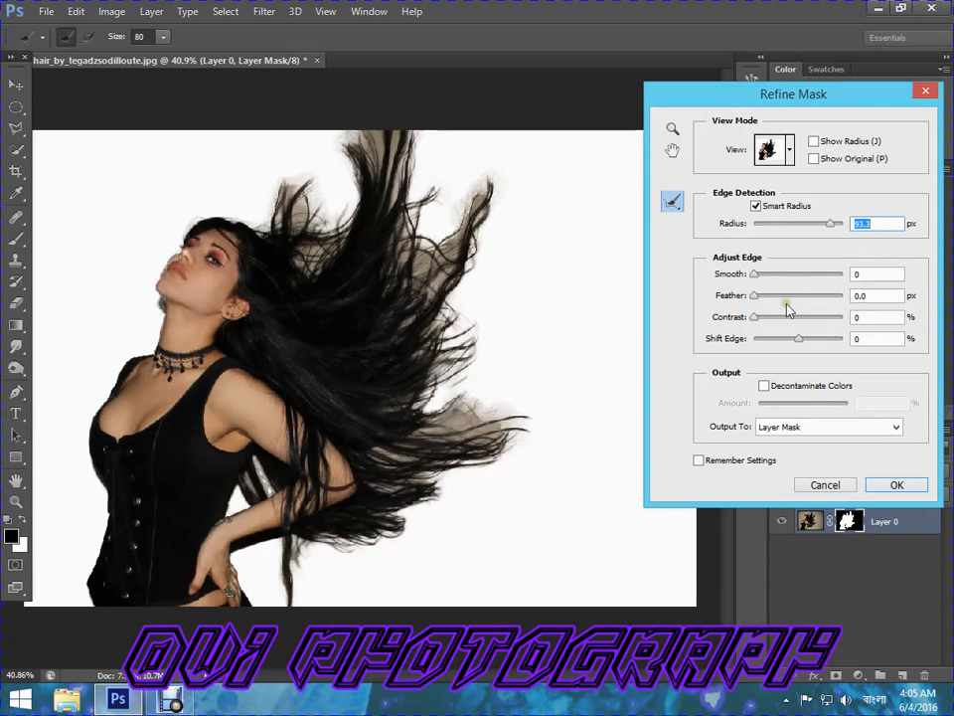
left_click(765, 386)
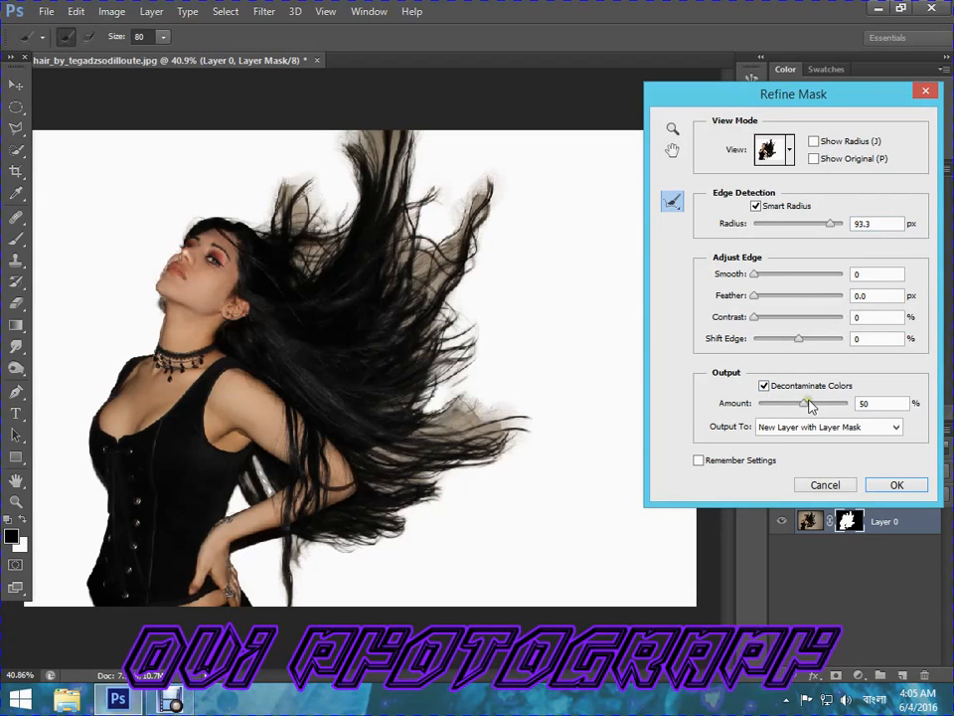
mouse_move(809, 405)
left_mouse_down()
mouse_move(830, 408)
mouse_move(813, 408)
left_mouse_up()
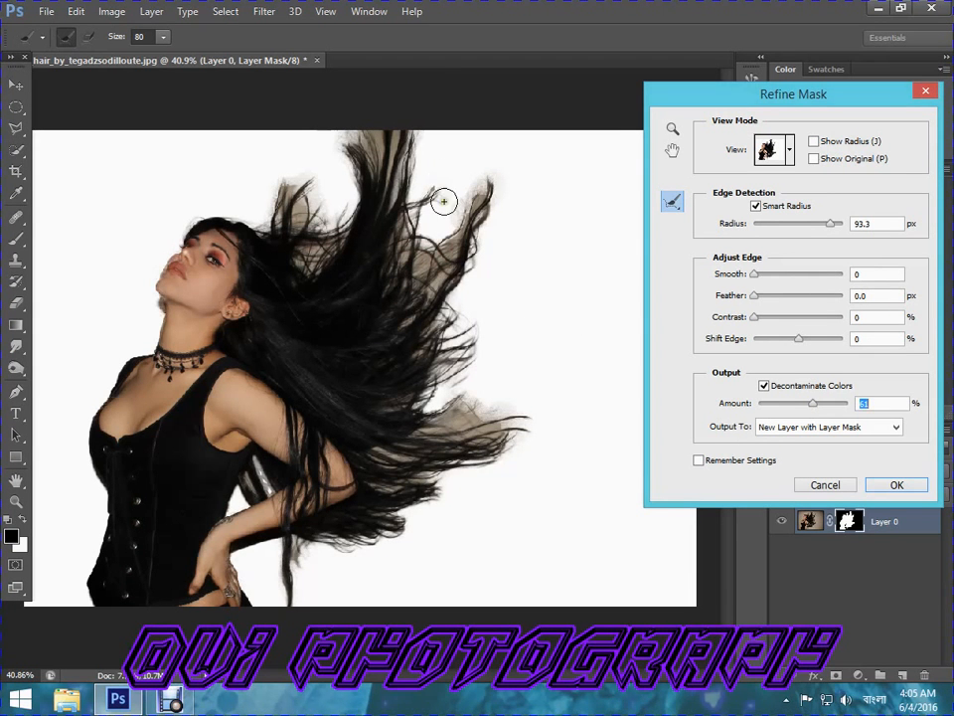
Step: Paint over the hair edges with the Refine Radius tool at size 175 to separate the fine strands from the background
key("y")
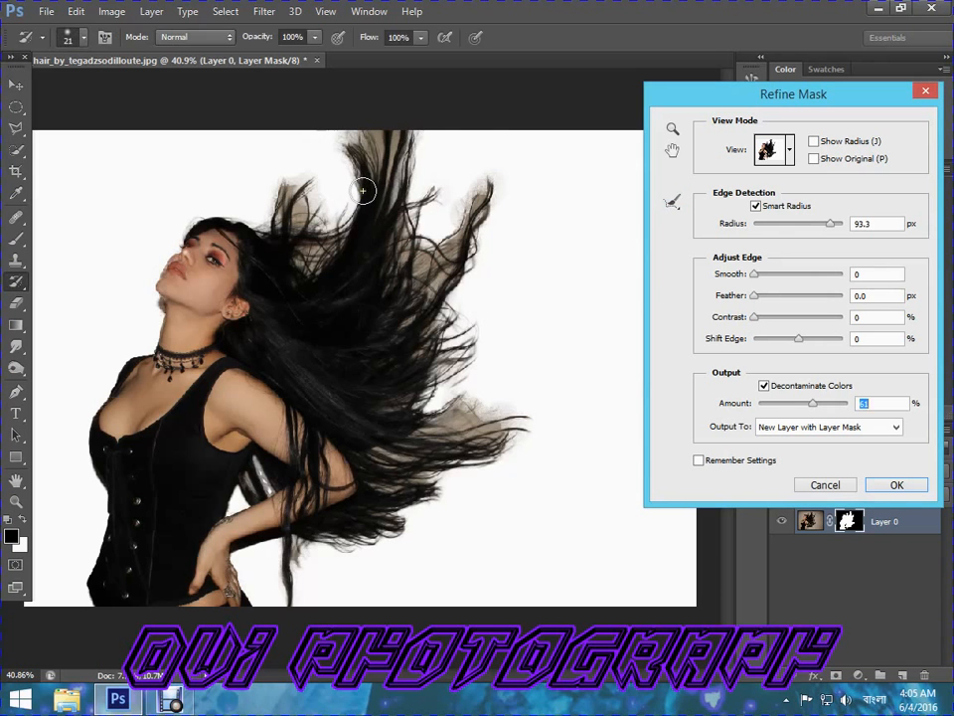
left_click(674, 203)
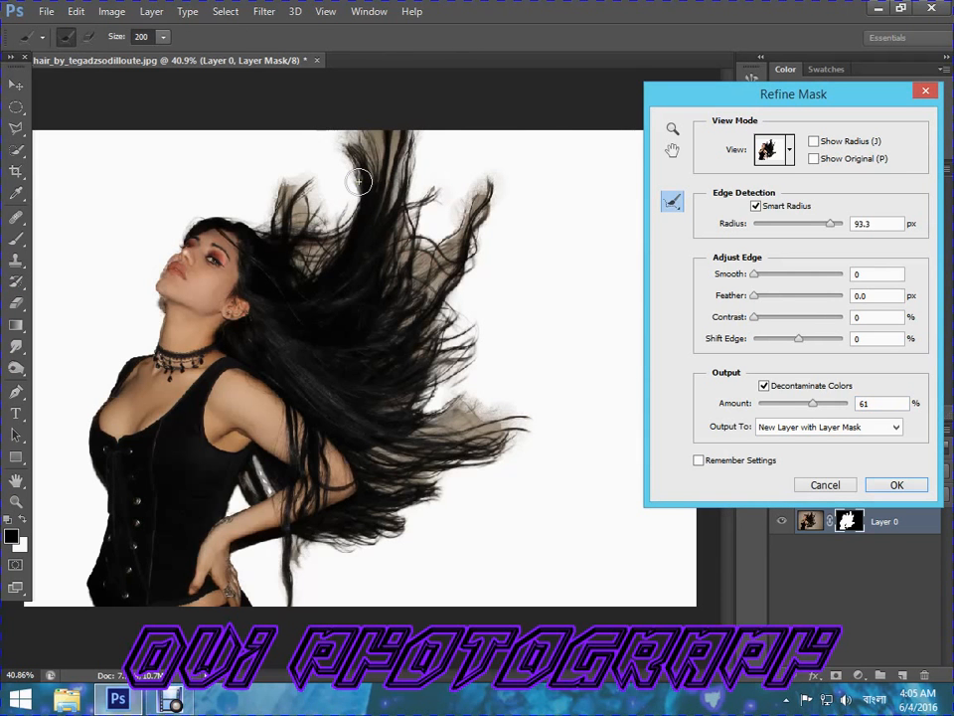
mouse_move(373, 129)
left_mouse_down()
mouse_move(410, 189)
mouse_move(407, 123)
mouse_move(424, 179)
mouse_move(414, 123)
mouse_move(442, 268)
mouse_move(486, 194)
mouse_move(462, 333)
mouse_move(422, 398)
mouse_move(424, 475)
mouse_move(483, 431)
mouse_move(464, 460)
mouse_move(367, 266)
mouse_move(305, 197)
mouse_move(295, 200)
mouse_move(309, 264)
mouse_move(297, 212)
mouse_move(341, 171)
mouse_move(359, 196)
mouse_move(375, 149)
mouse_move(463, 409)
mouse_move(492, 194)
mouse_move(474, 376)
mouse_move(488, 443)
mouse_move(504, 409)
mouse_move(504, 454)
mouse_move(437, 485)
mouse_move(383, 538)
mouse_move(338, 540)
mouse_move(296, 576)
left_mouse_up()
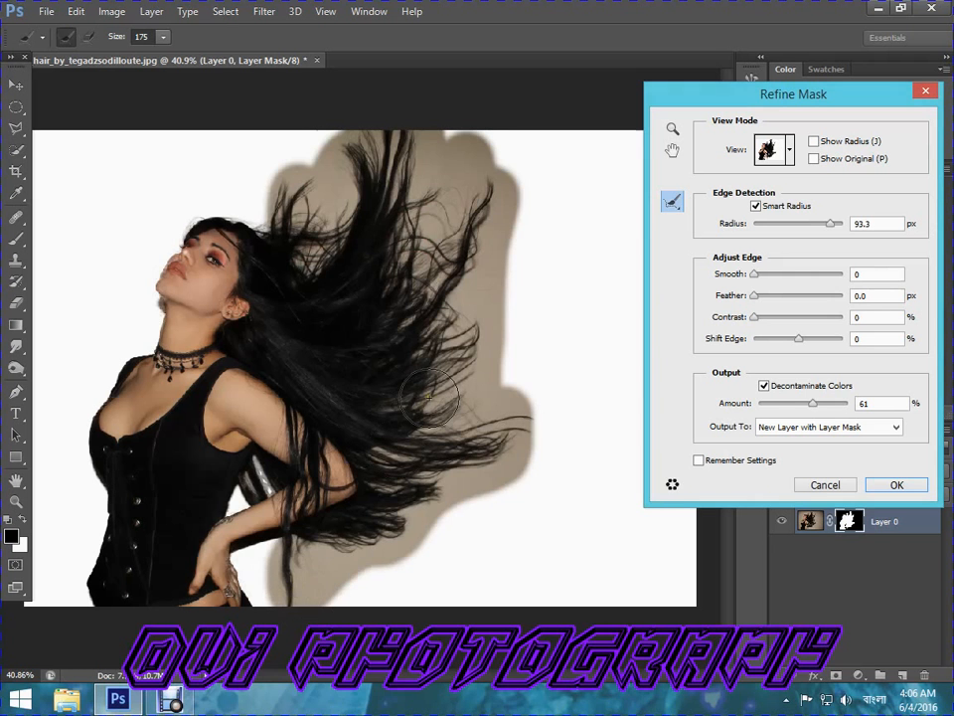
mouse_move(455, 349)
left_mouse_down()
mouse_move(447, 184)
mouse_move(436, 166)
mouse_move(436, 184)
mouse_move(405, 138)
mouse_move(441, 454)
mouse_move(367, 550)
mouse_move(309, 527)
mouse_move(288, 597)
left_mouse_up()
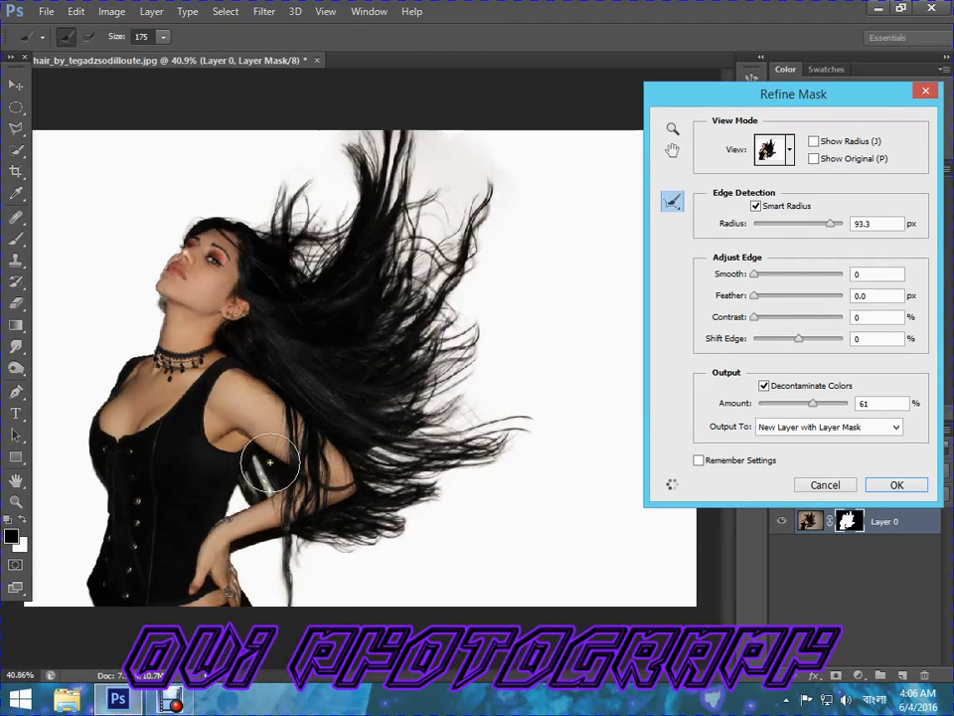
left_click_drag(422, 413, 440, 411)
mouse_move(362, 125)
left_mouse_down()
mouse_move(364, 267)
mouse_move(311, 186)
mouse_move(311, 247)
mouse_move(290, 191)
mouse_move(288, 224)
mouse_move(267, 204)
mouse_move(205, 197)
mouse_move(380, 150)
mouse_move(398, 134)
mouse_move(434, 286)
mouse_move(422, 419)
mouse_move(436, 123)
left_mouse_up()
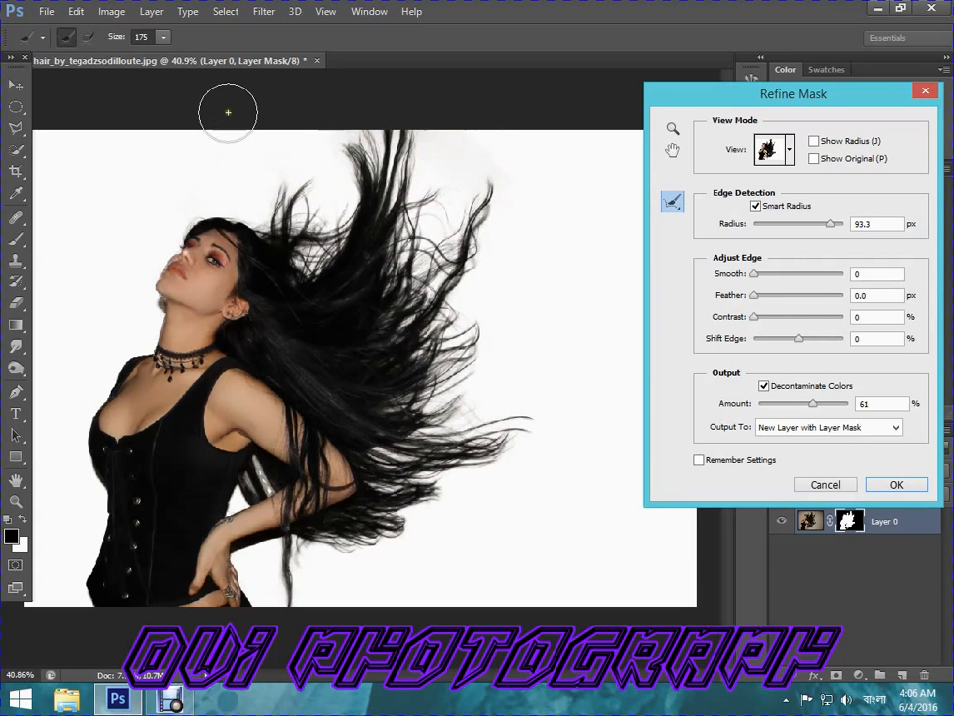
Step: Paint along the edge of the face profile with the Refine Radius tool at size 60 to clean up the nose, lips and chin outline
scroll(221, 102, "up", 2)
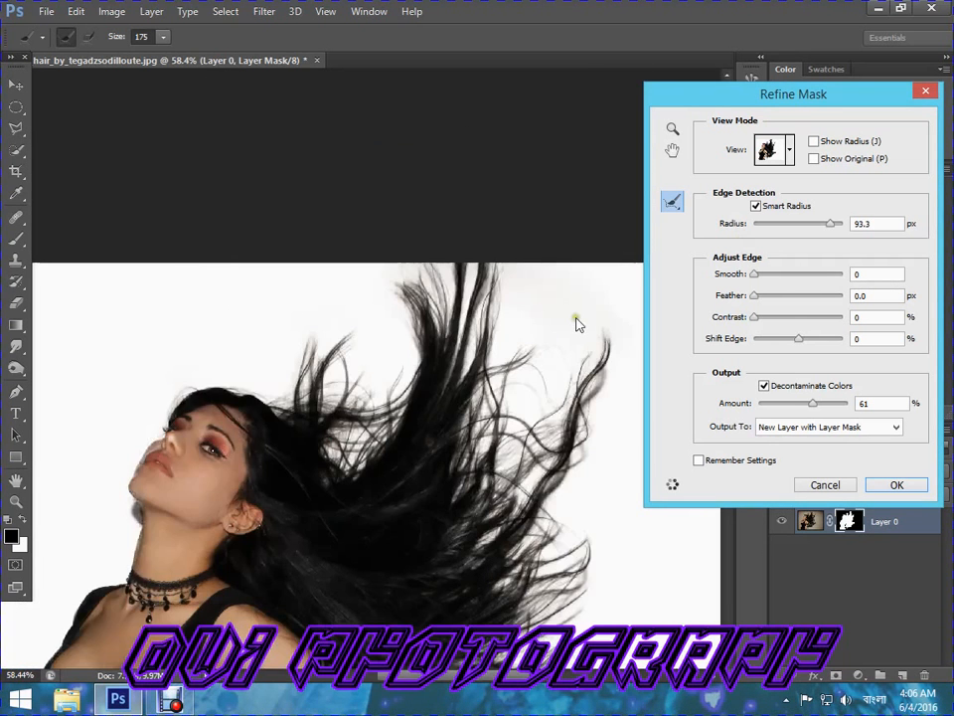
left_click(672, 129)
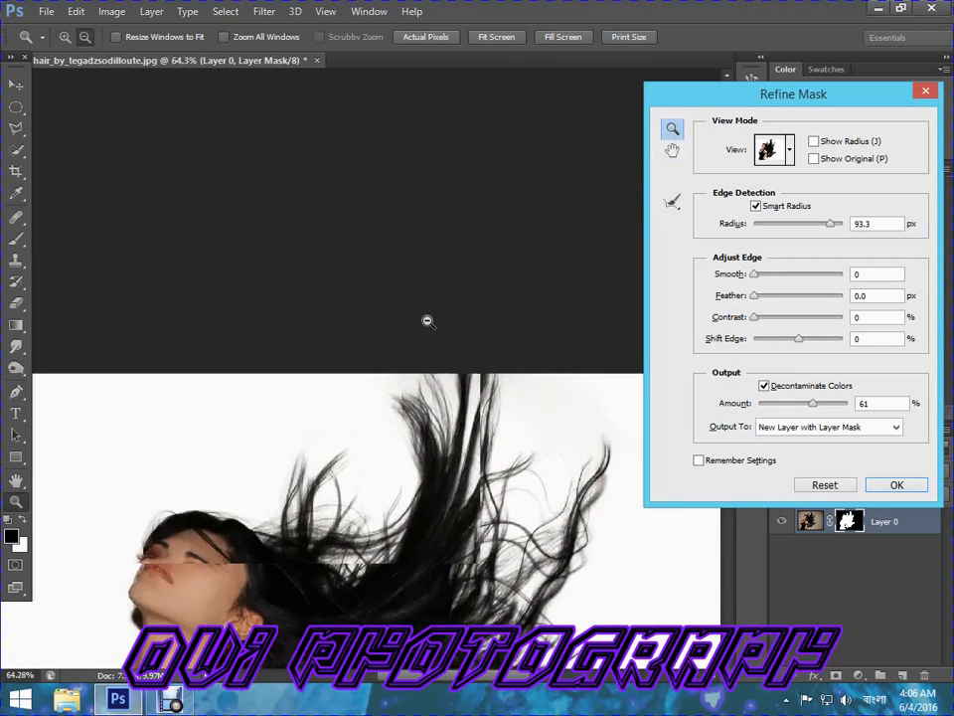
scroll(428, 321, "up", 5)
left_click_drag(197, 557, 485, 181)
scroll(291, 328, "up", 5)
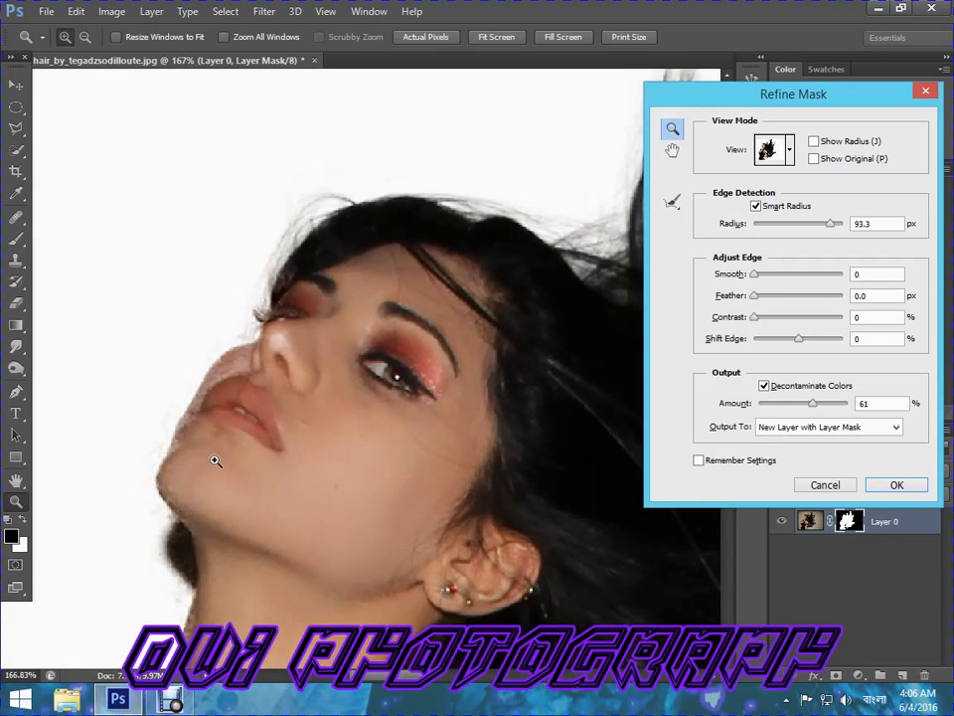
scroll(221, 487, "down", 3)
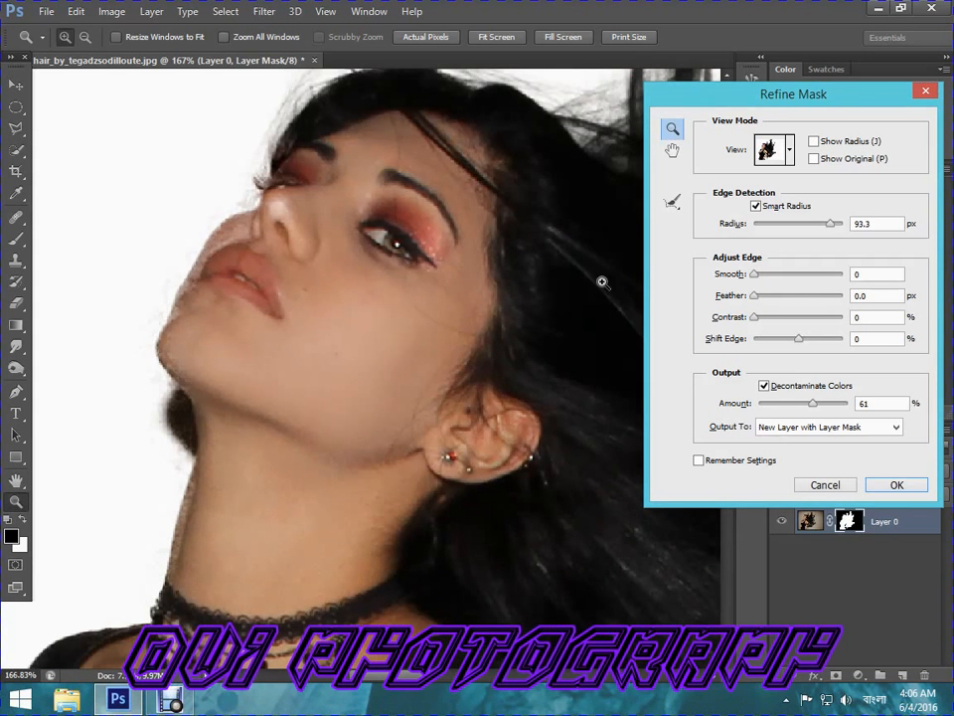
left_click(672, 201)
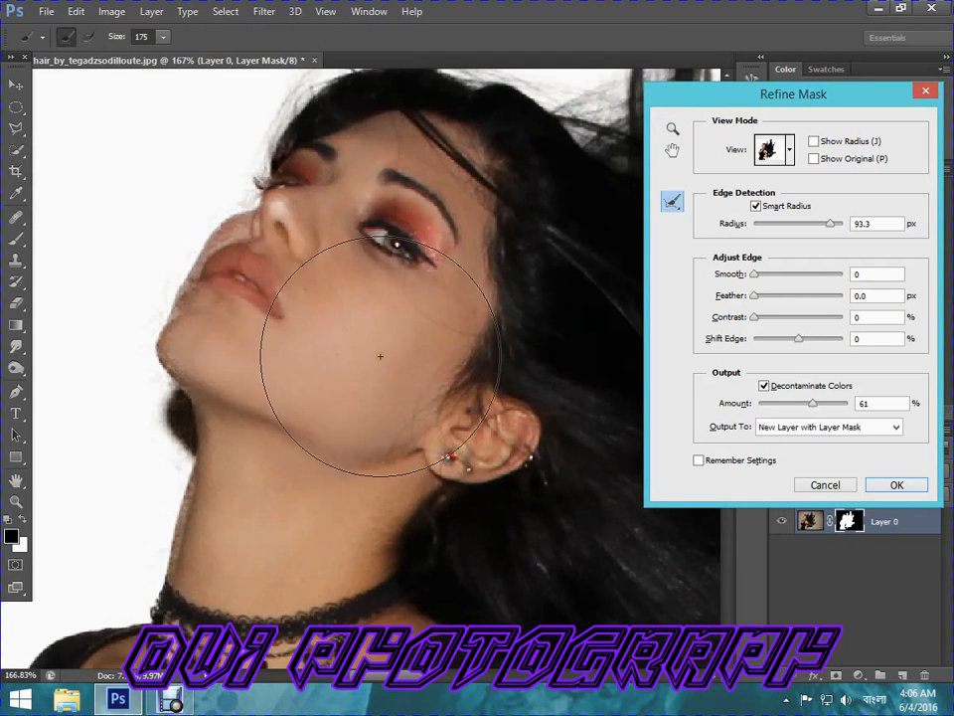
key("bracketleft")
key("bracketleft")
key("bracketleft")
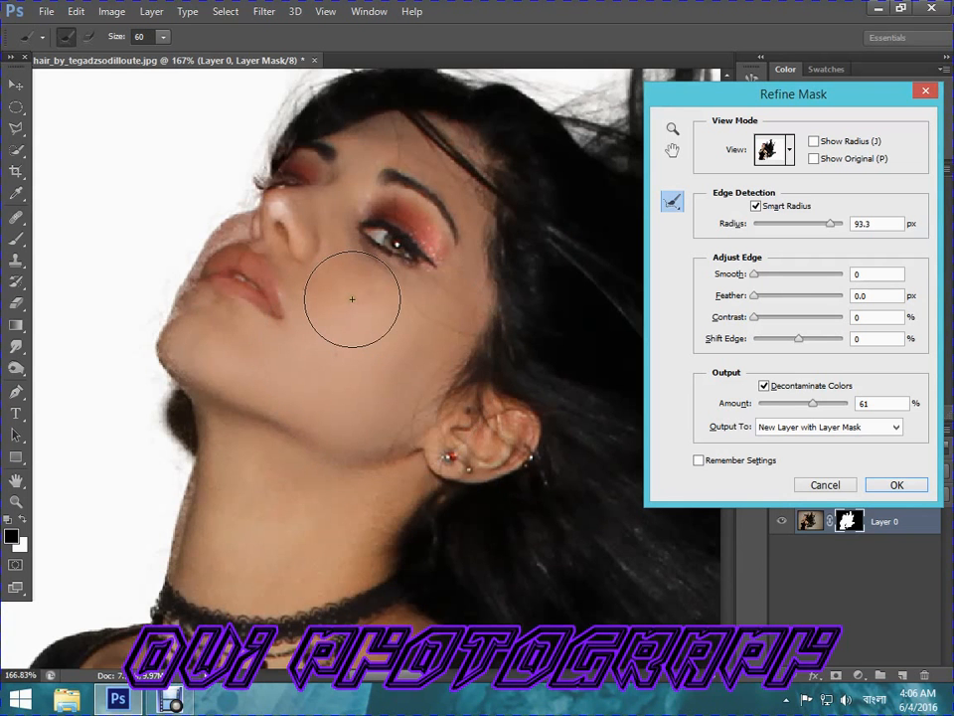
mouse_move(328, 264)
left_mouse_down()
mouse_move(259, 279)
mouse_move(279, 256)
mouse_move(241, 268)
mouse_move(200, 341)
mouse_move(239, 257)
mouse_move(320, 192)
mouse_move(332, 135)
mouse_move(250, 286)
mouse_move(221, 424)
mouse_move(234, 484)
mouse_move(189, 600)
mouse_move(228, 479)
mouse_move(229, 369)
mouse_move(260, 244)
mouse_move(336, 166)
mouse_move(337, 188)
left_mouse_up()
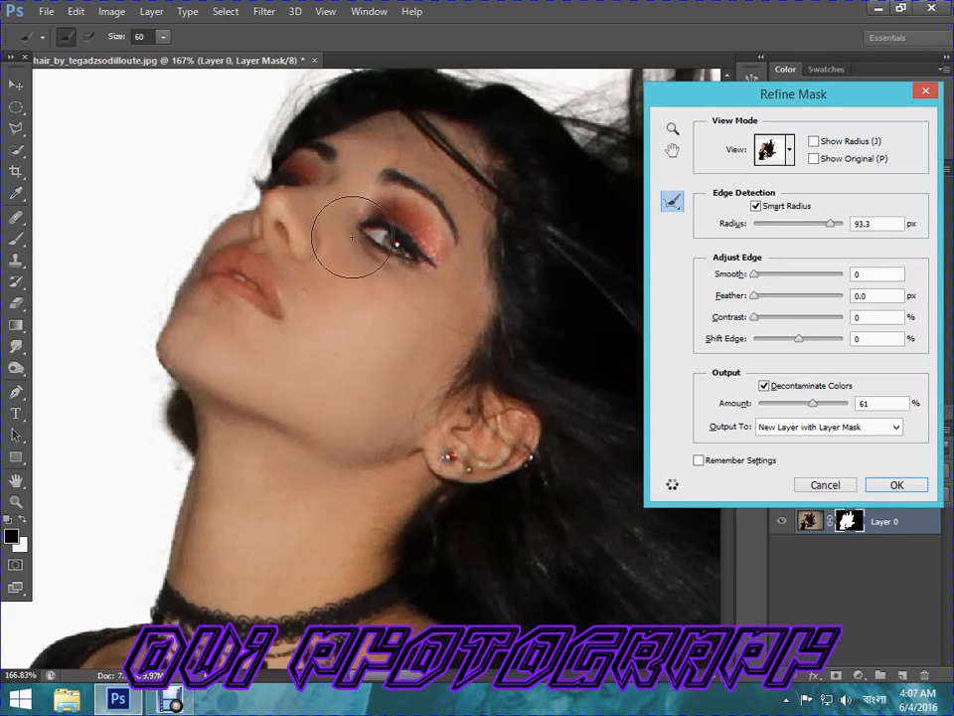
Step: Inspect the refined mask edges close up along the bodice, bent arm and lower hair
scroll(341, 249, "down", 3)
scroll(270, 251, "down", 10)
left_click_drag(294, 438, 534, 429)
left_click_drag(225, 526, 363, 211)
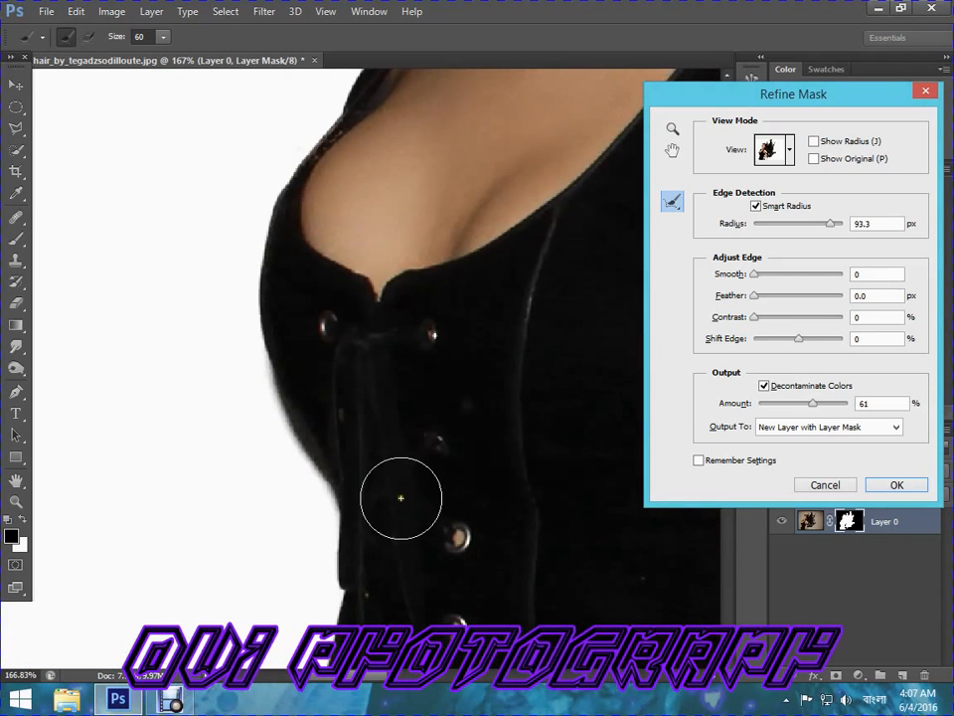
left_click_drag(429, 577, 396, 277)
left_click_drag(487, 265, 3, 567)
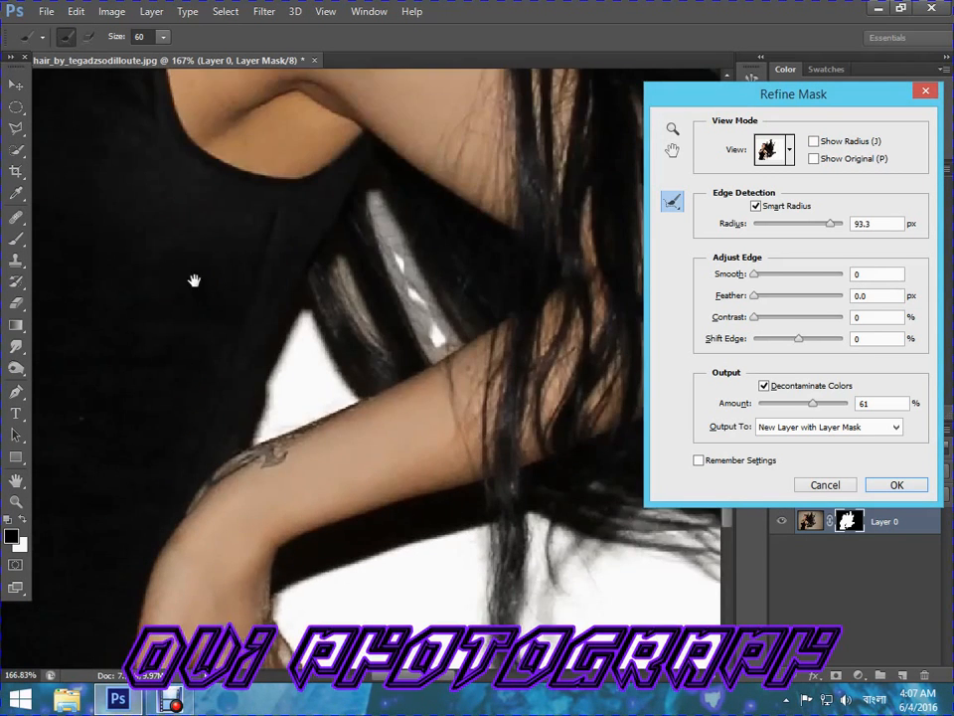
left_click_drag(194, 280, 346, 686)
scroll(179, 356, "down", 5)
left_click_drag(165, 313, 206, 313)
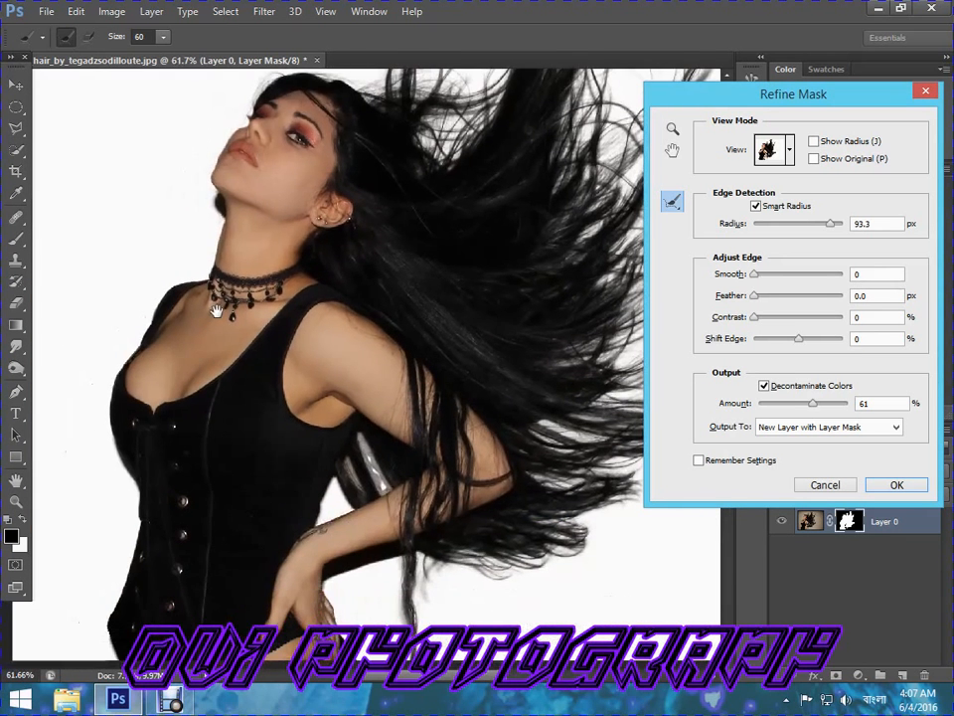
Step: Set Decontaminate Colors to 85% and refine the hair gap inside the bent arm, outputting to a new layer with layer mask
left_click_drag(823, 408, 835, 411)
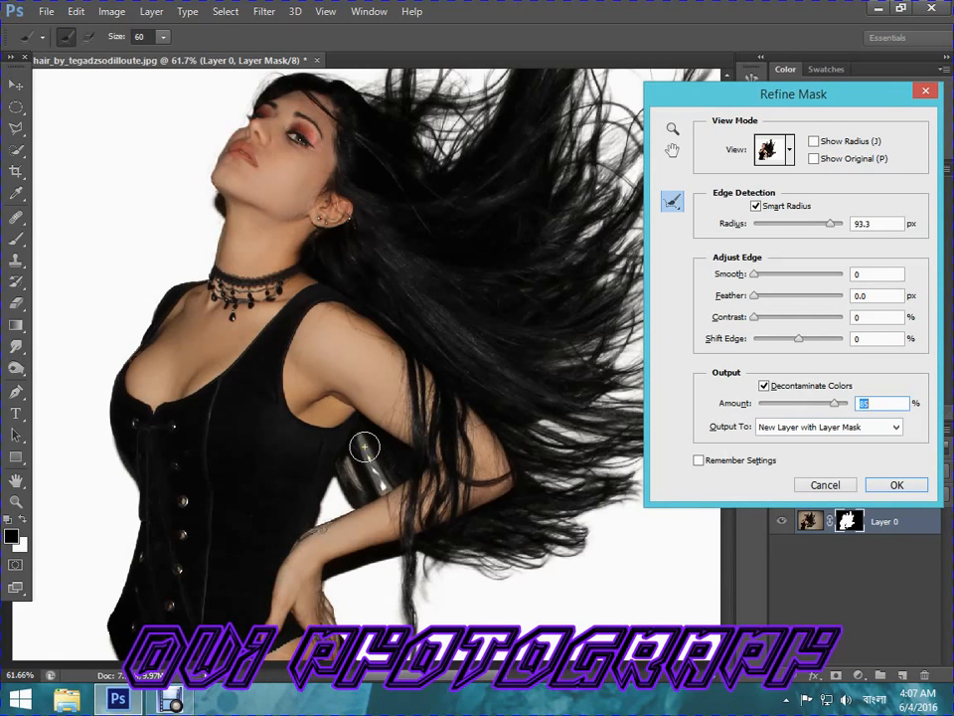
left_click_drag(384, 484, 353, 465)
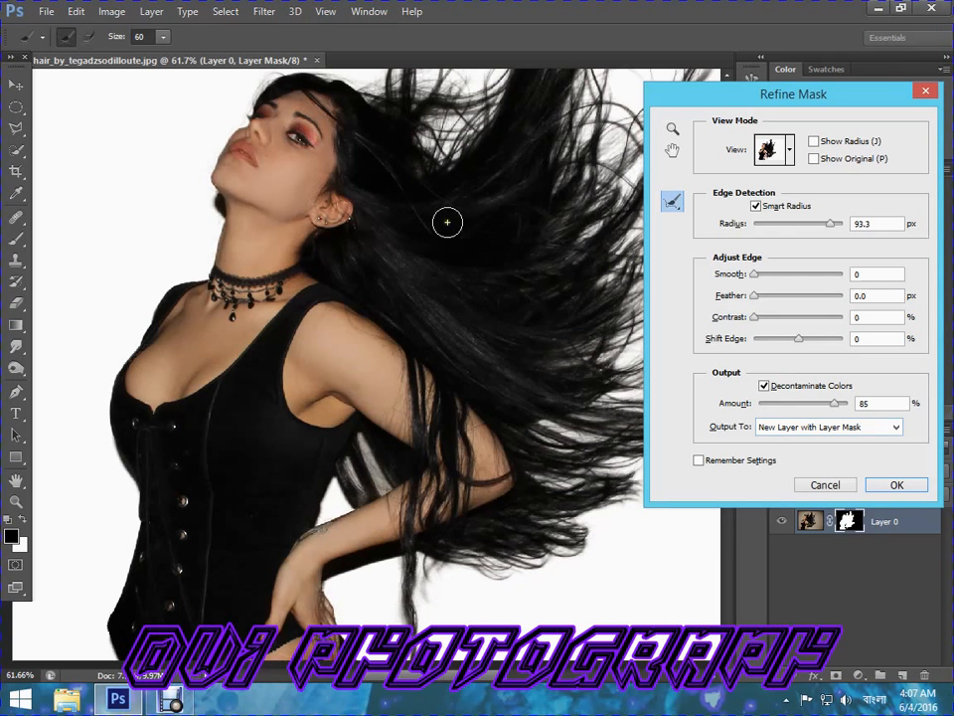
left_click_drag(447, 221, 302, 405)
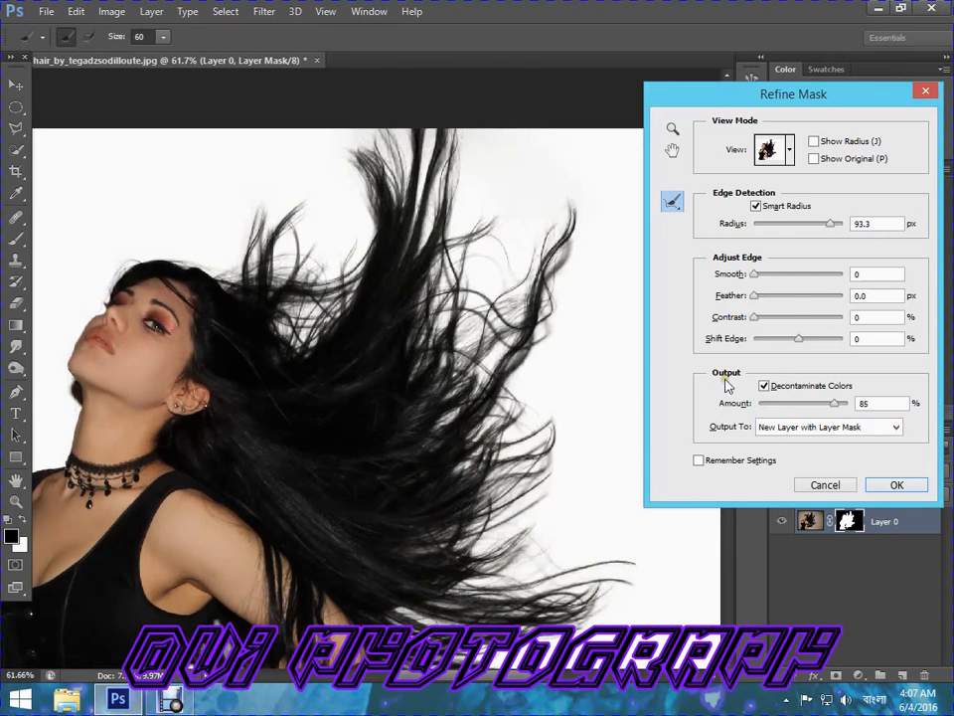
left_click(922, 487)
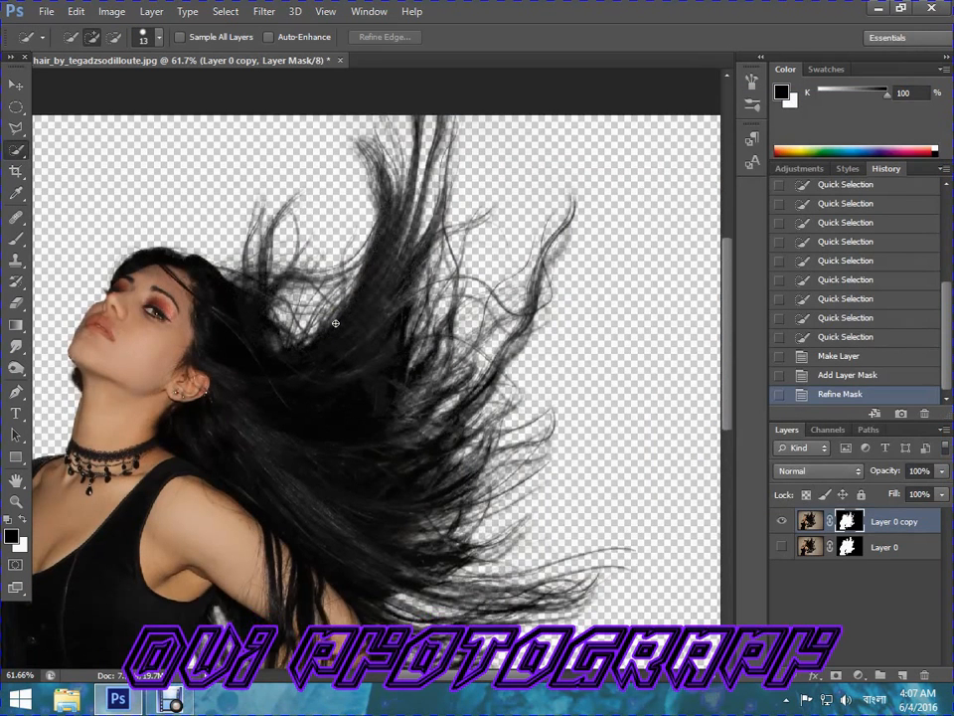
Step: Apply the layer mask of Layer 0 copy permanently and toggle that layer's visibility to check the cutout
scroll(338, 328, "down", 5)
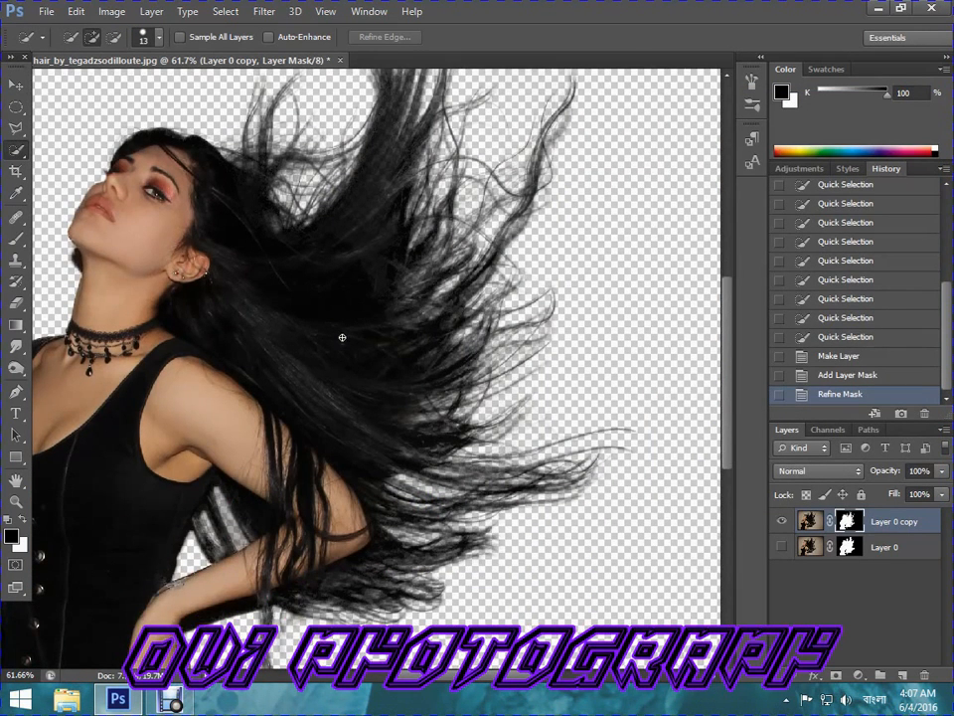
scroll(342, 338, "down", 6)
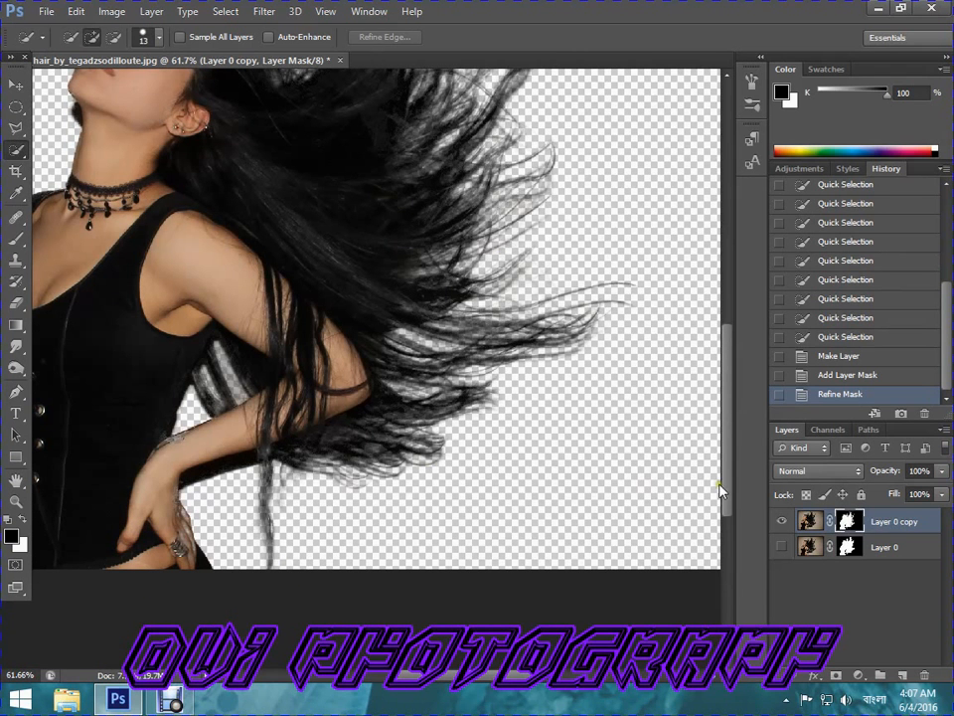
right_click(846, 523)
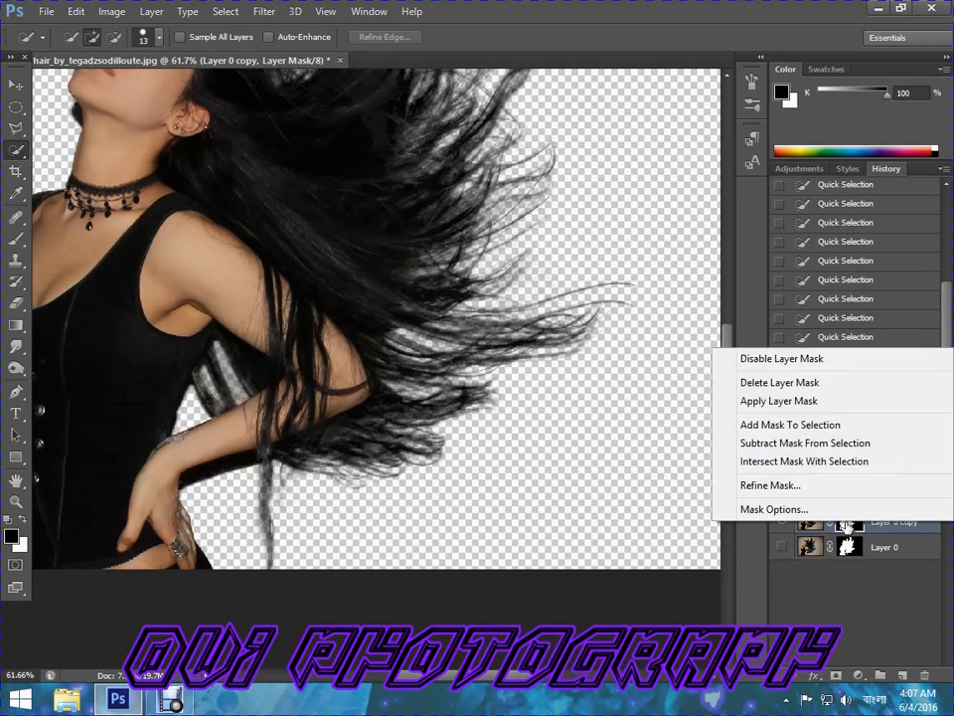
left_click(834, 400)
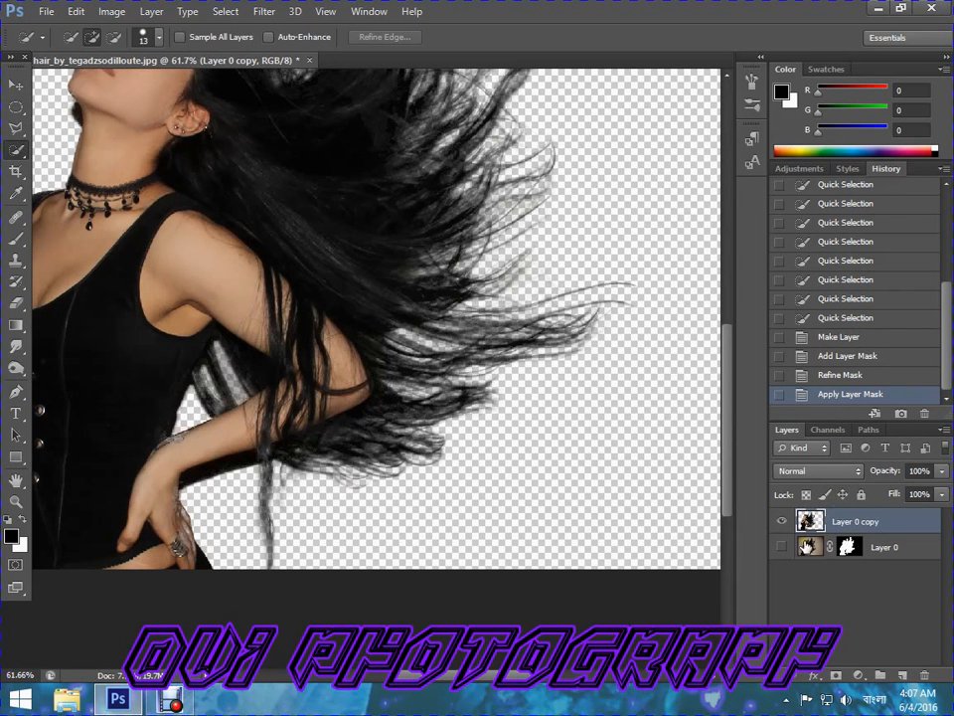
left_click(784, 521)
left_click(784, 521)
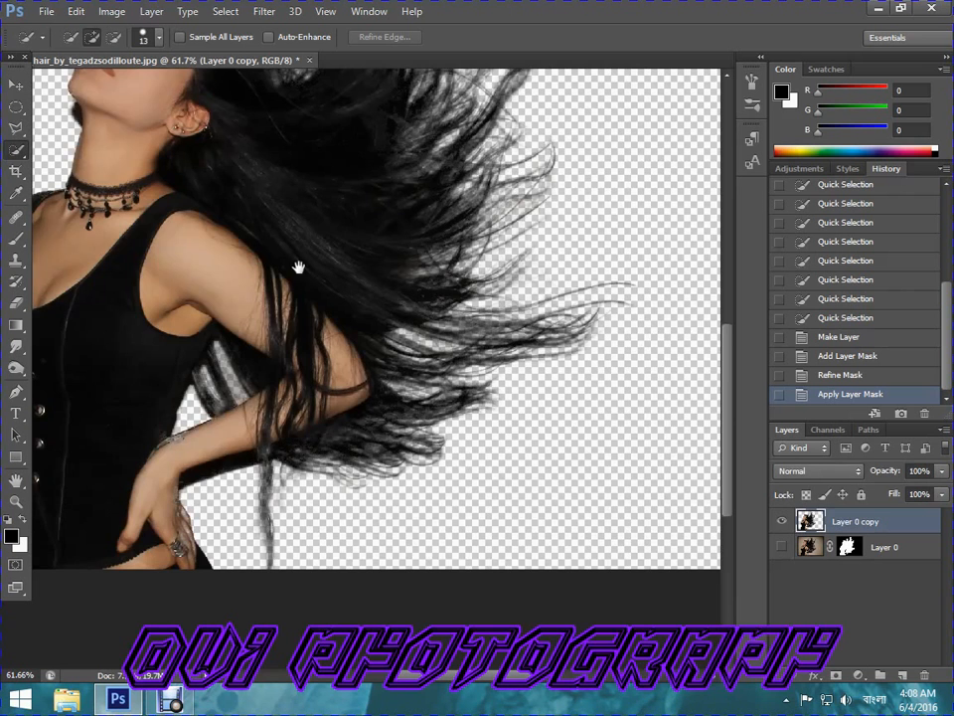
Step: Create a new empty layer and place it beneath Layer 0 copy
left_click_drag(309, 279, 486, 438)
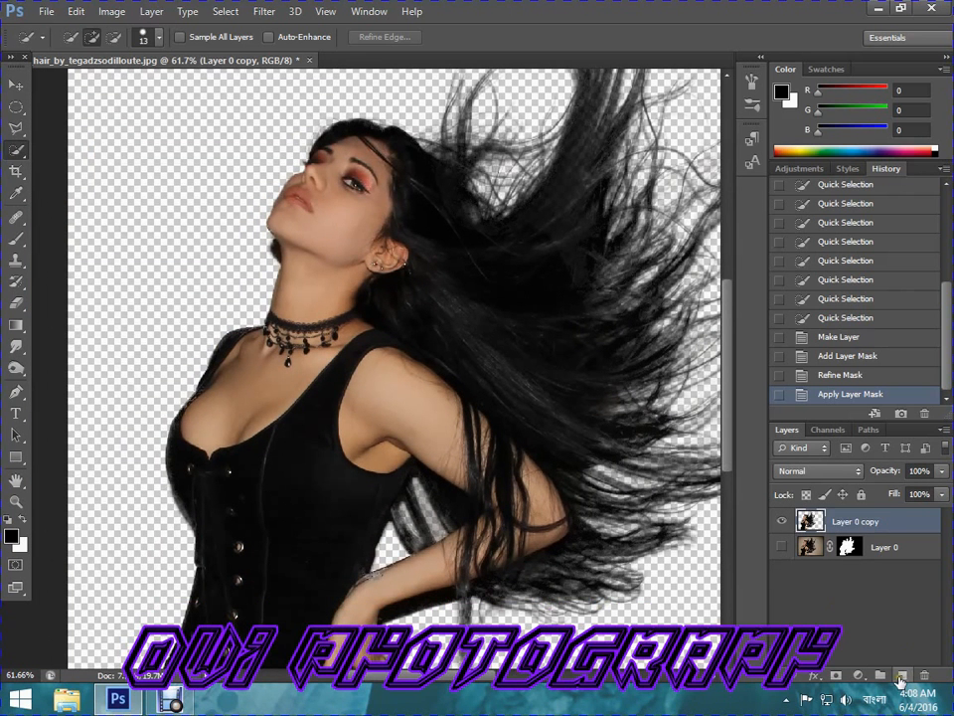
left_click(904, 679)
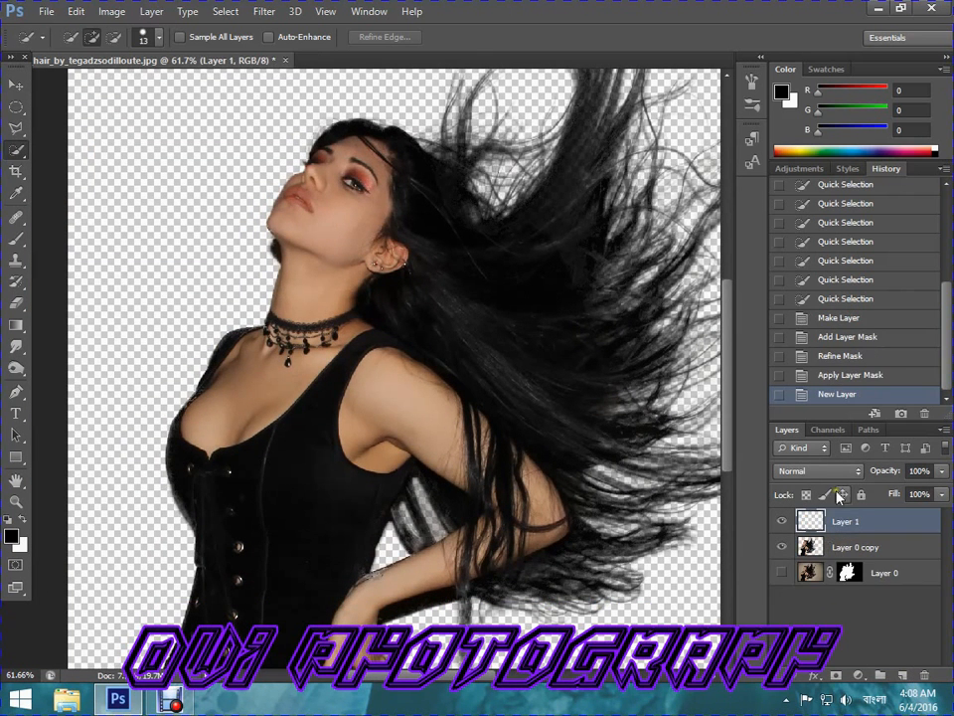
left_click_drag(840, 547, 844, 562)
Step: Set the background color to bright purple c600ff and fill Layer 1 with it
left_click(16, 545)
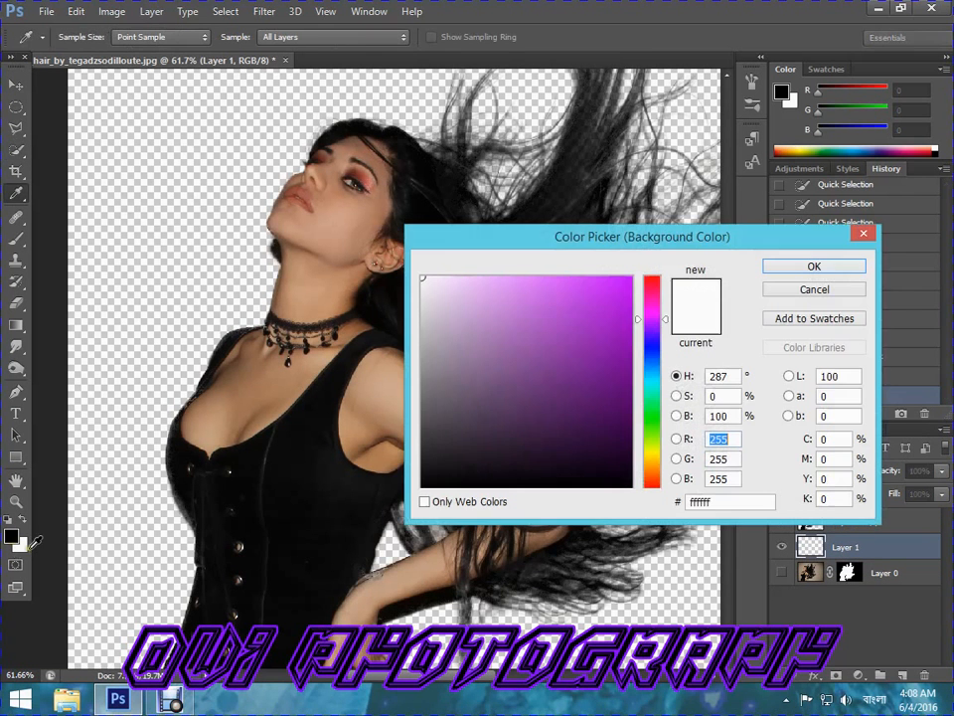
left_click(622, 287)
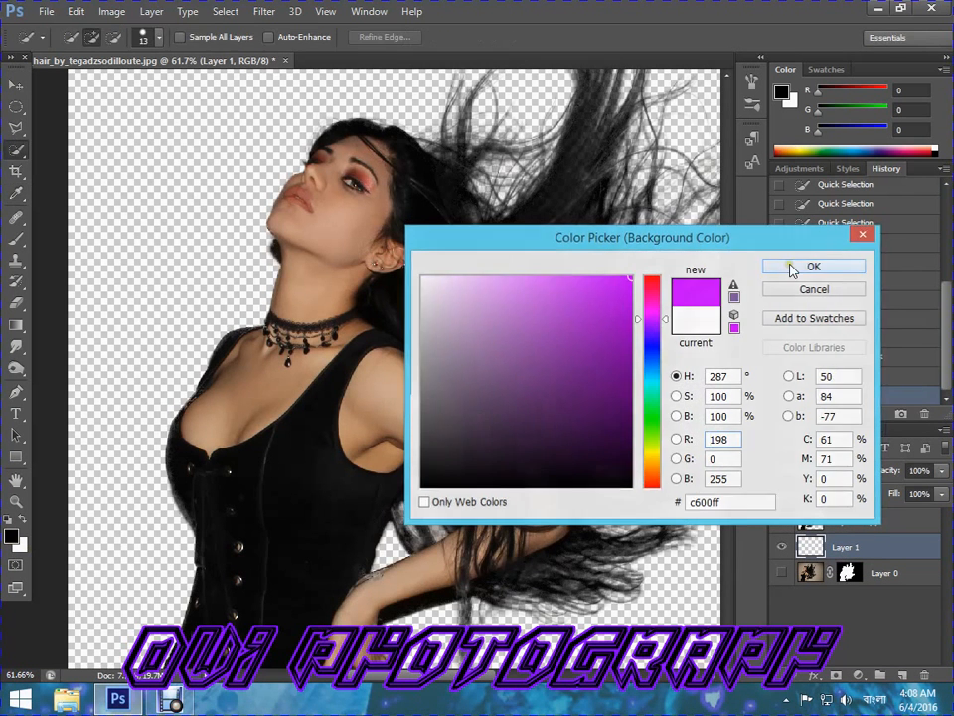
left_click(792, 267)
key("ctrl+BackSpace")
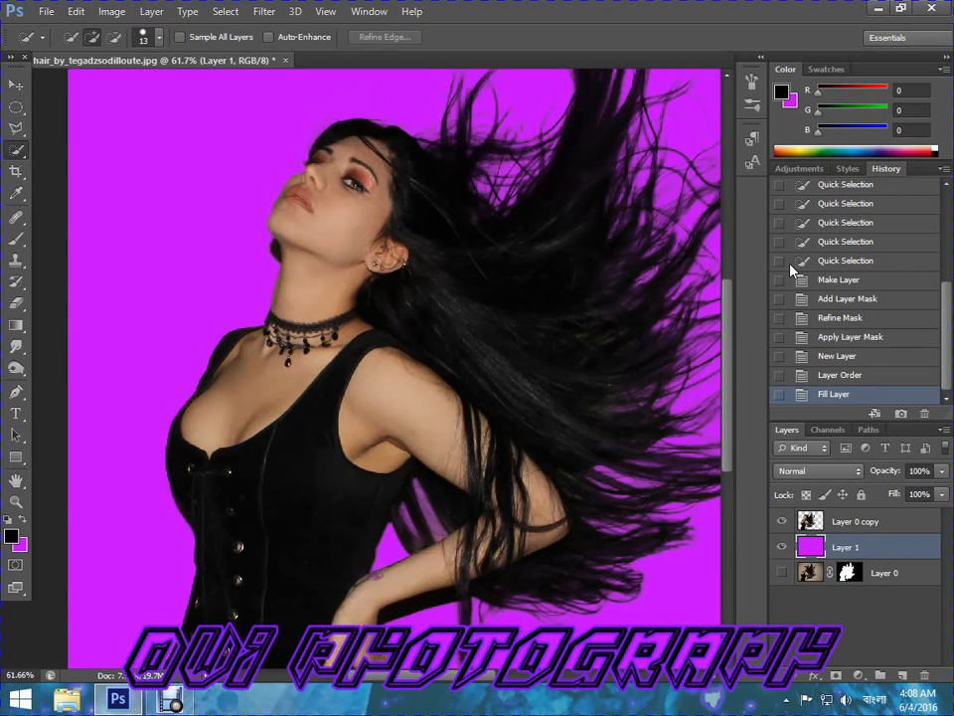
Step: Pick blue 0048ff as the background color, swap it to the foreground and fill Layer 1 with it
left_click_drag(505, 341, 393, 335)
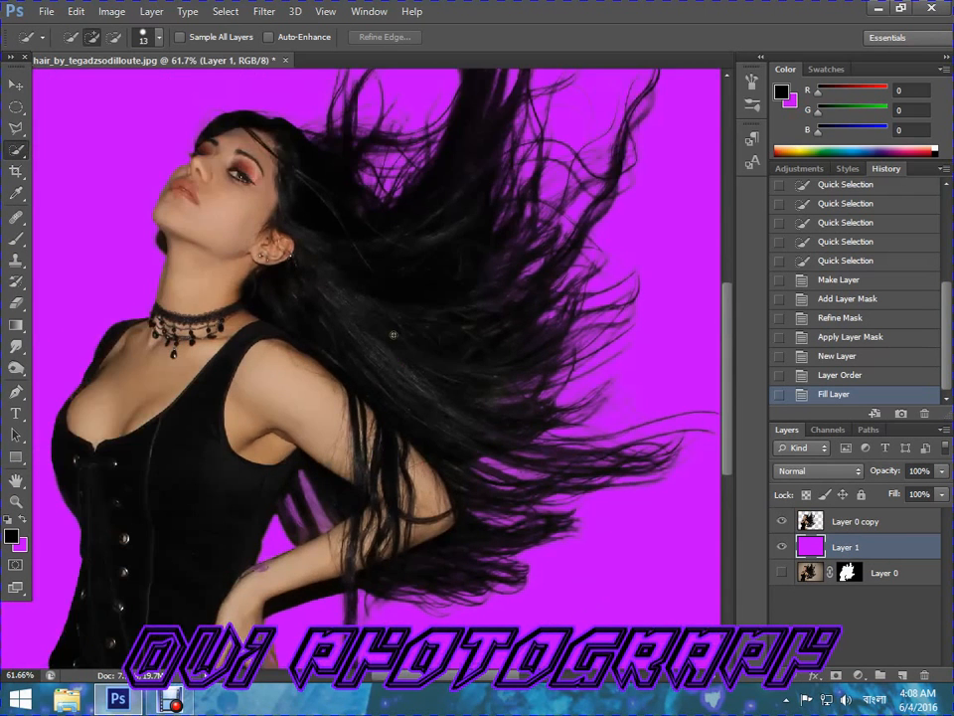
scroll(395, 335, "down", 3)
scroll(368, 375, "up", 1)
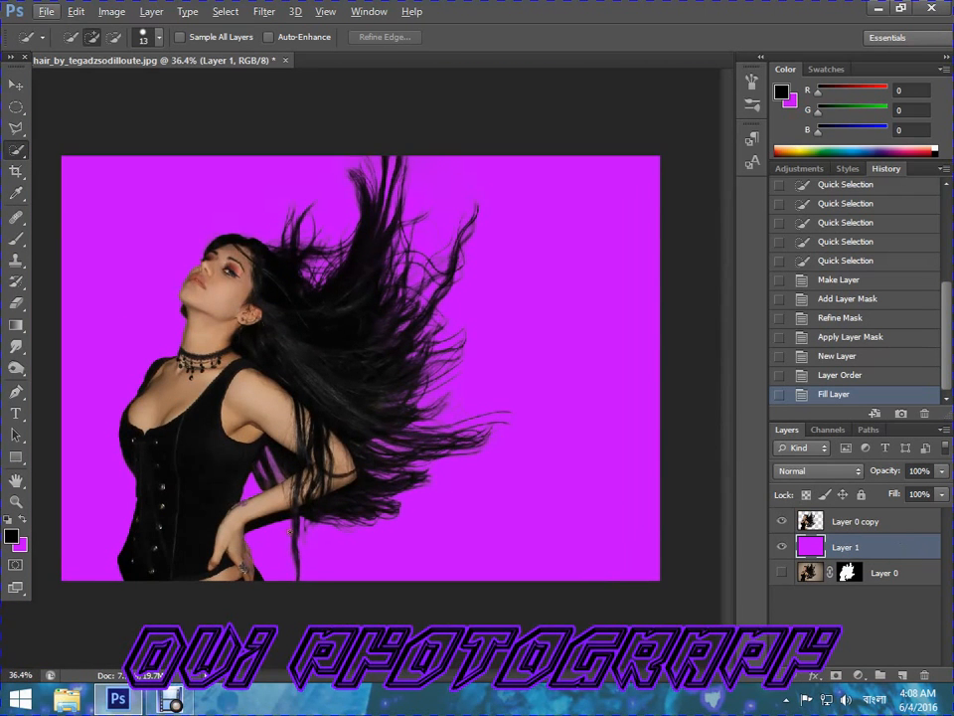
left_click(22, 546)
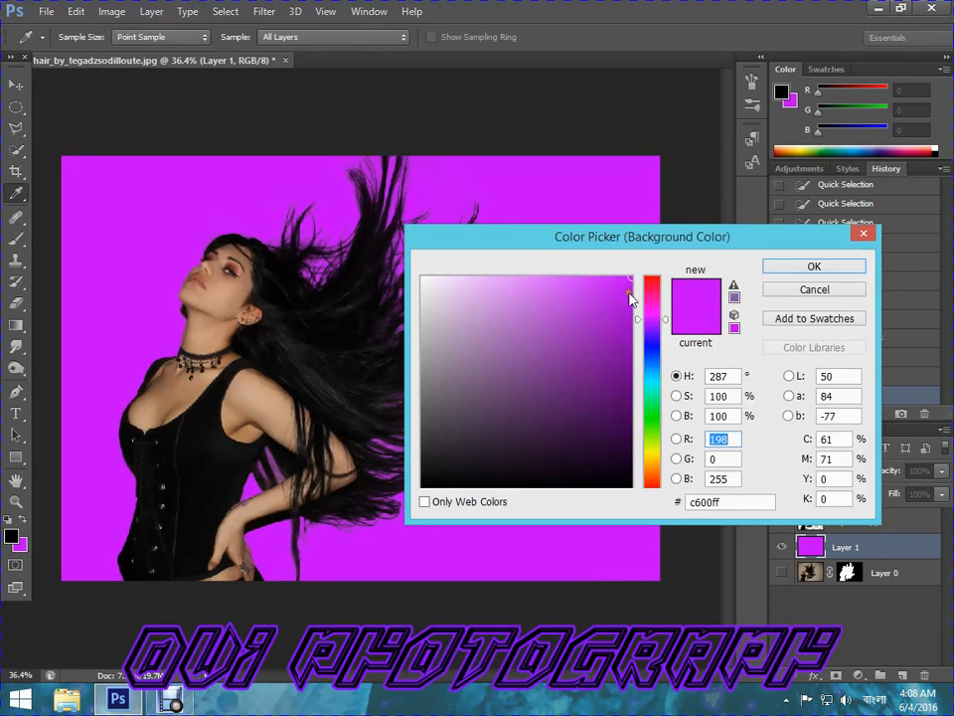
left_click(659, 363)
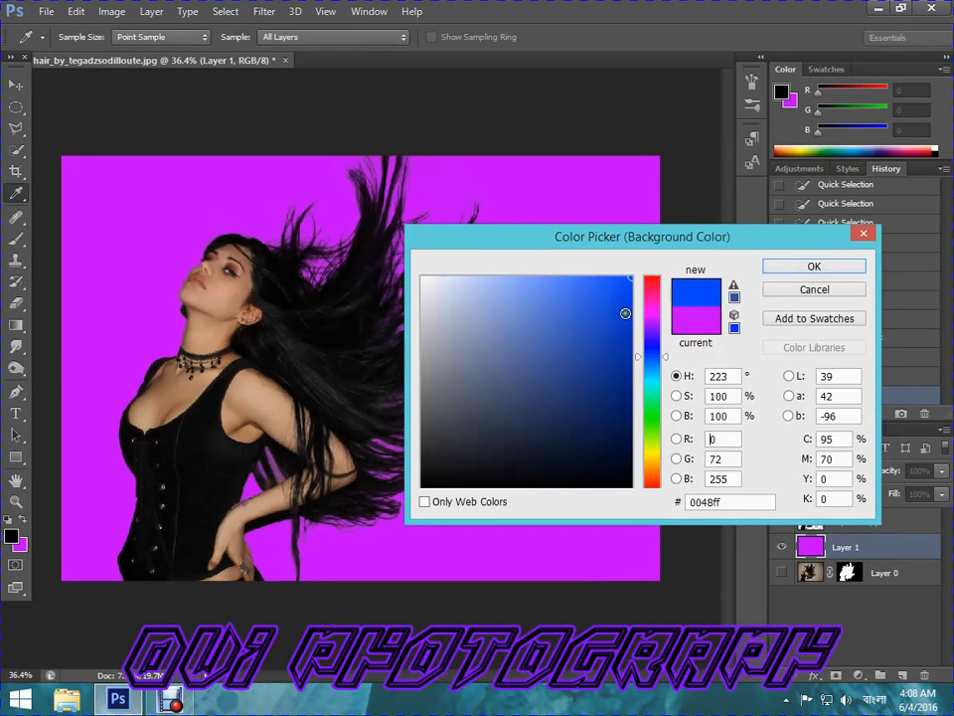
left_click(814, 267)
key("alt+BackSpace")
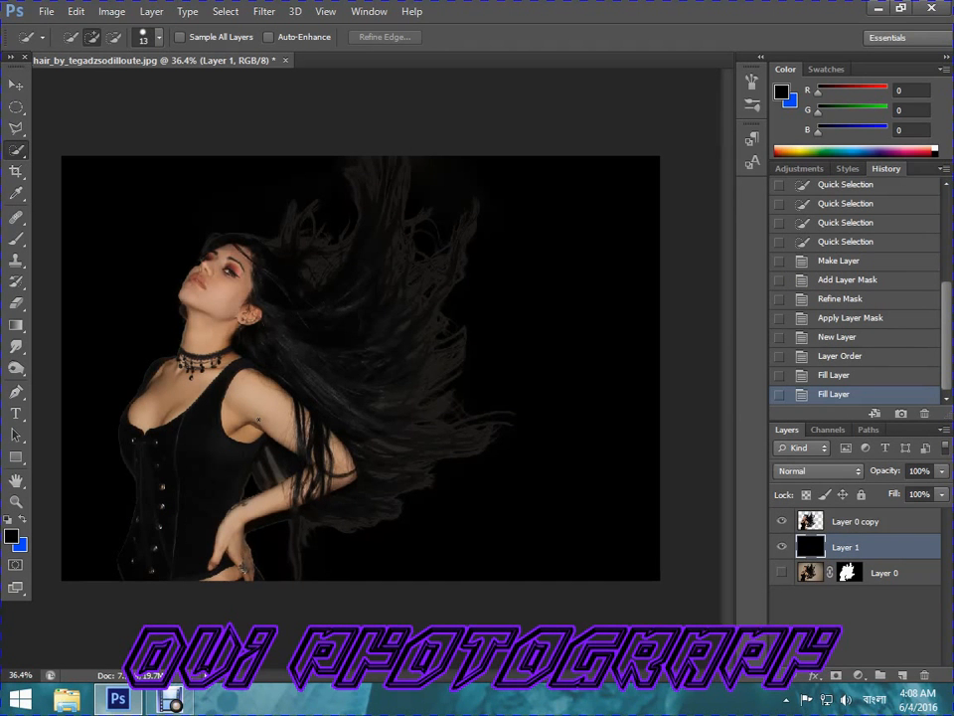
key("x")
key("alt+BackSpace")
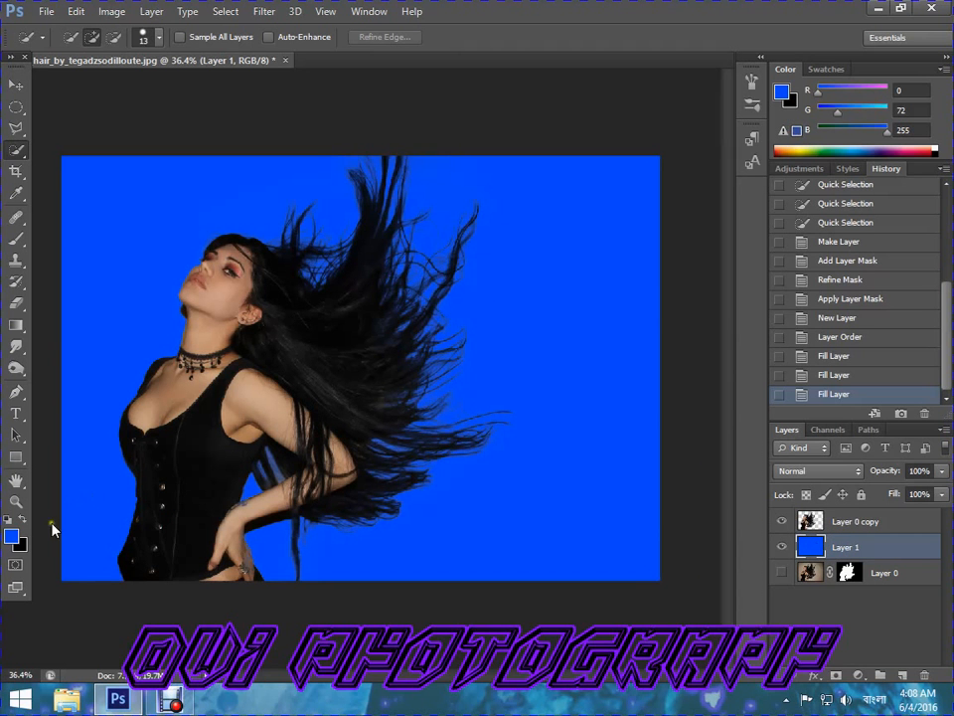
Step: Set the foreground color to white ffffff and fill Layer 1 with it
left_click(11, 537)
left_click(423, 279)
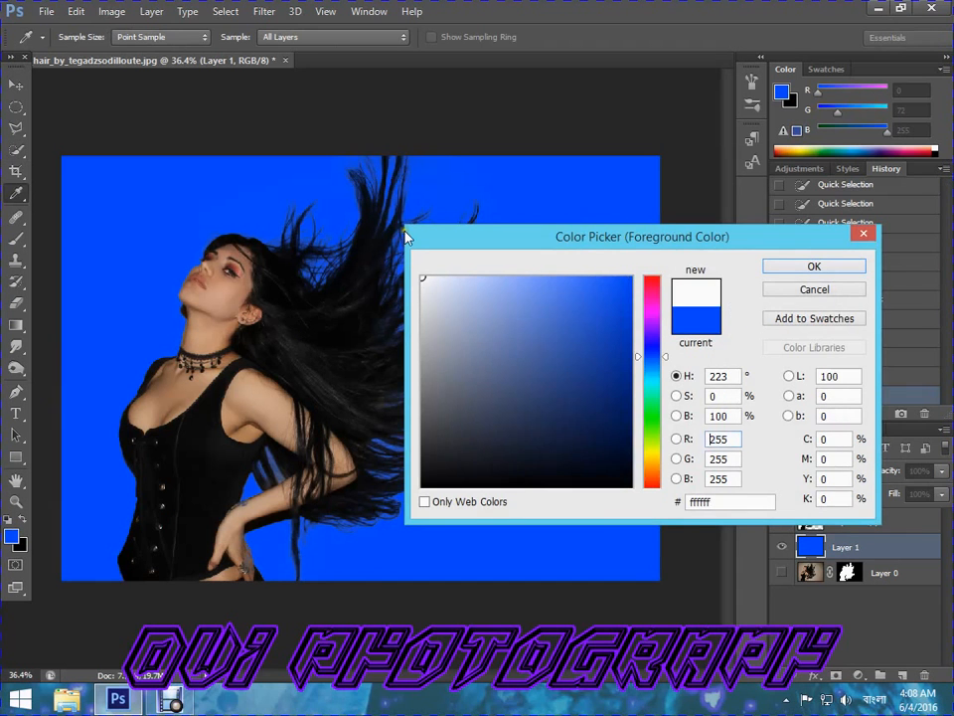
key("Return")
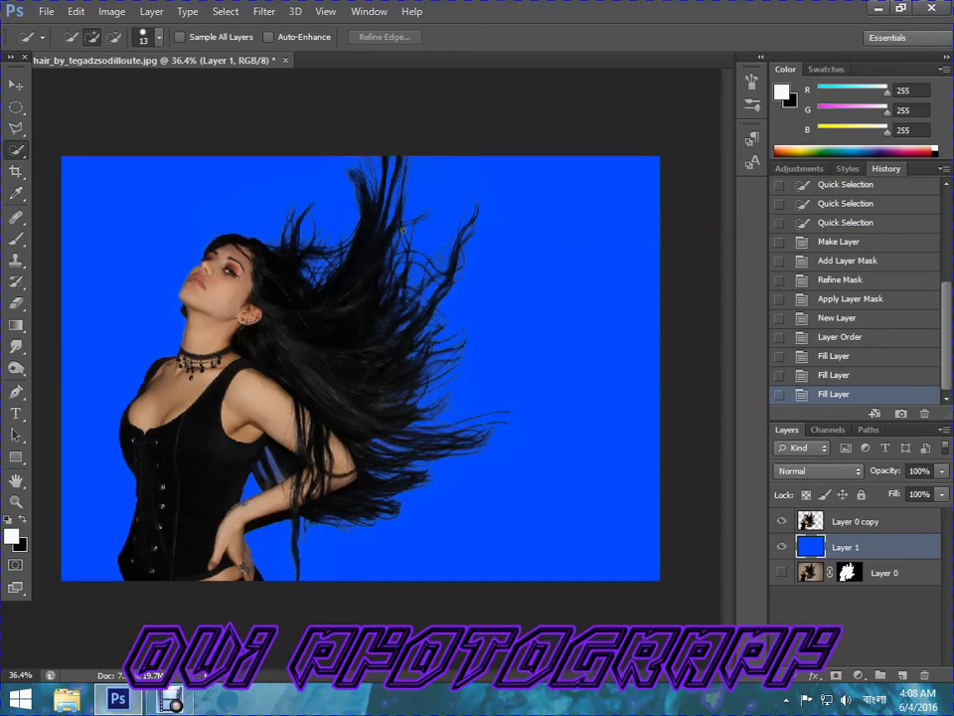
key("alt+BackSpace")
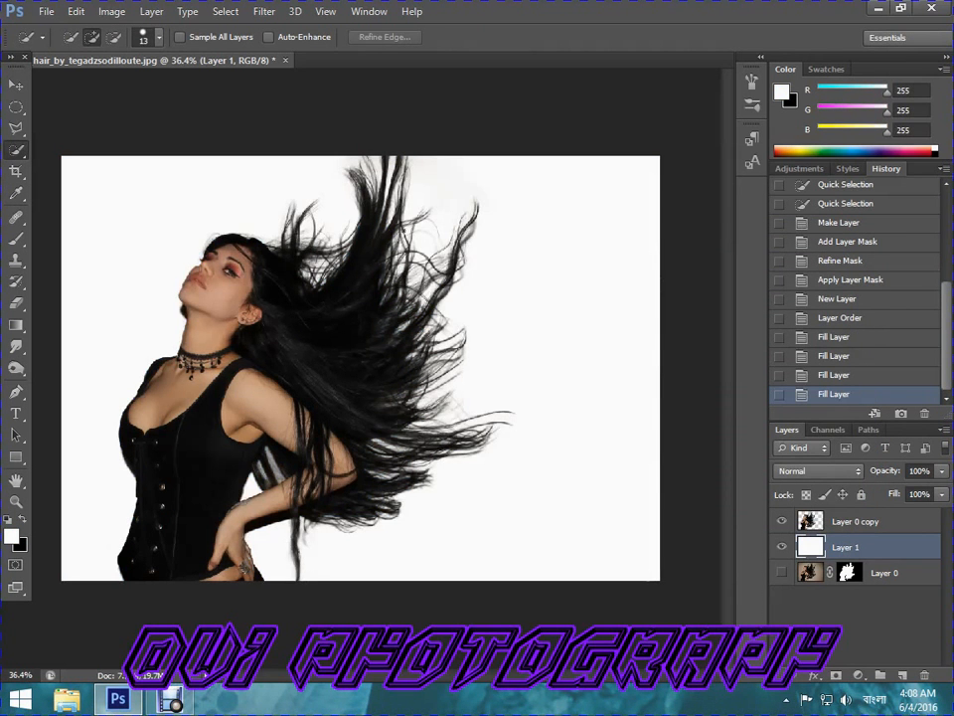